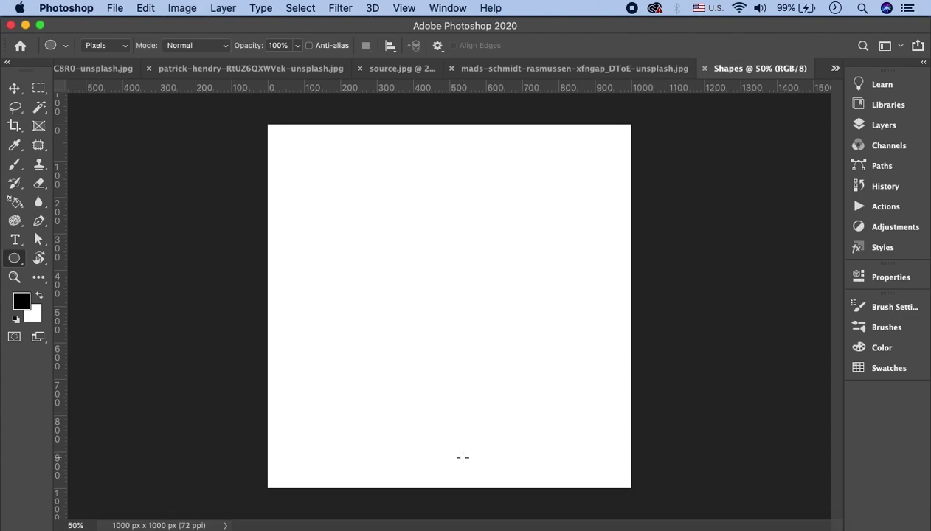
Check the PIXEL logos in Illustrator, then pick the Ellipse Tool in Photoshop.
left_click(416, 522)
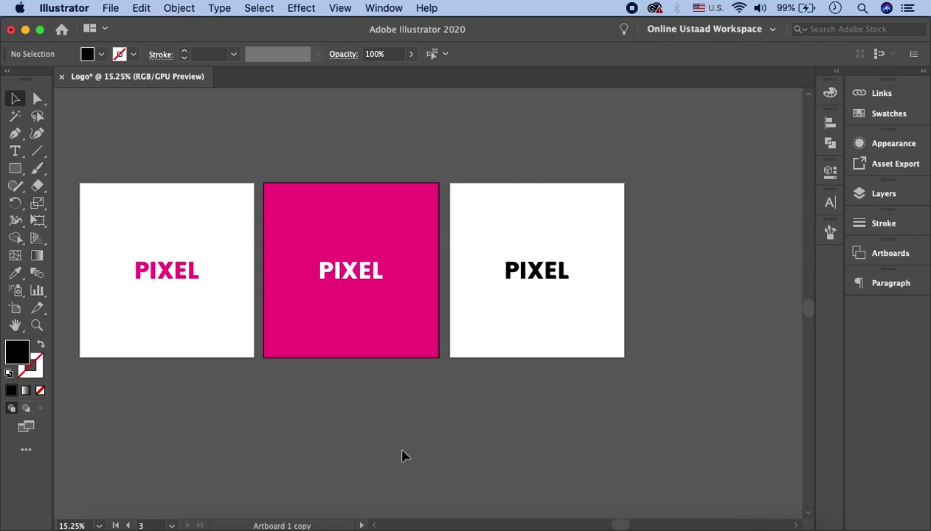
left_click(378, 523)
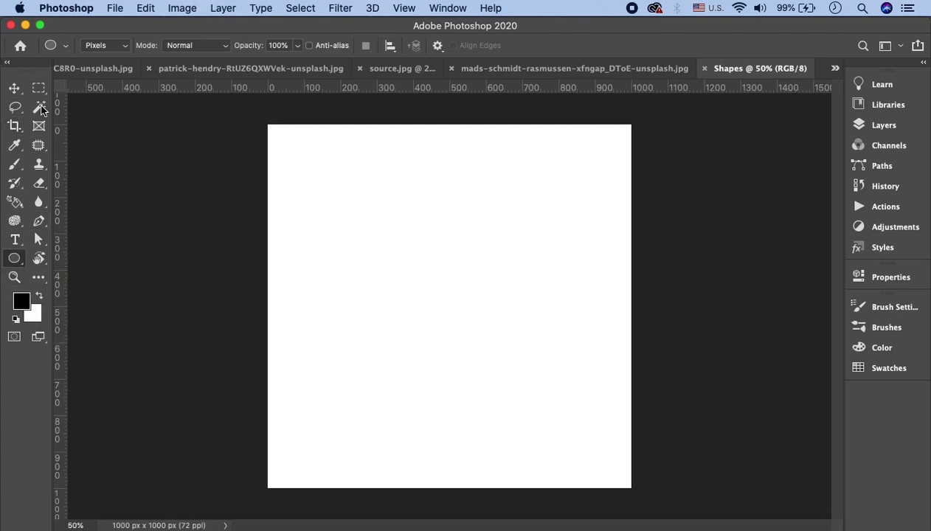
right_click(17, 264)
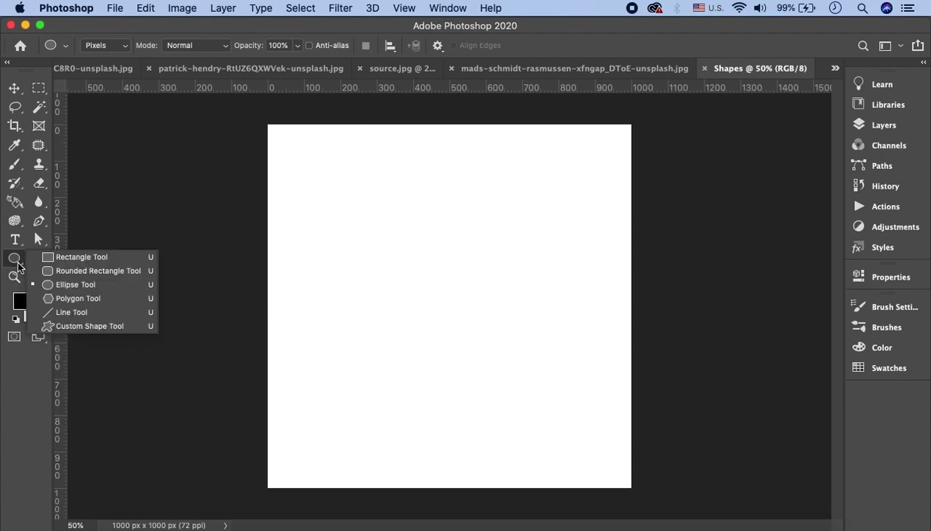
left_click(16, 265)
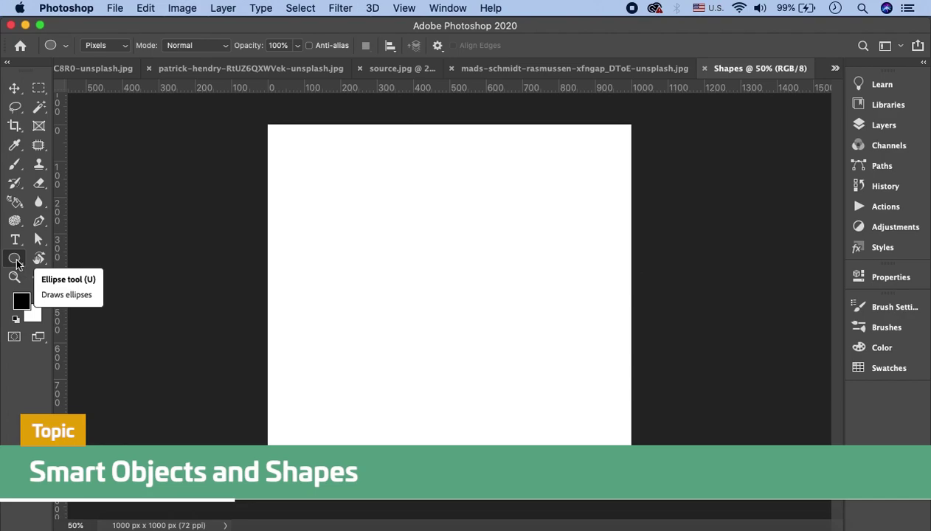
right_click(16, 264)
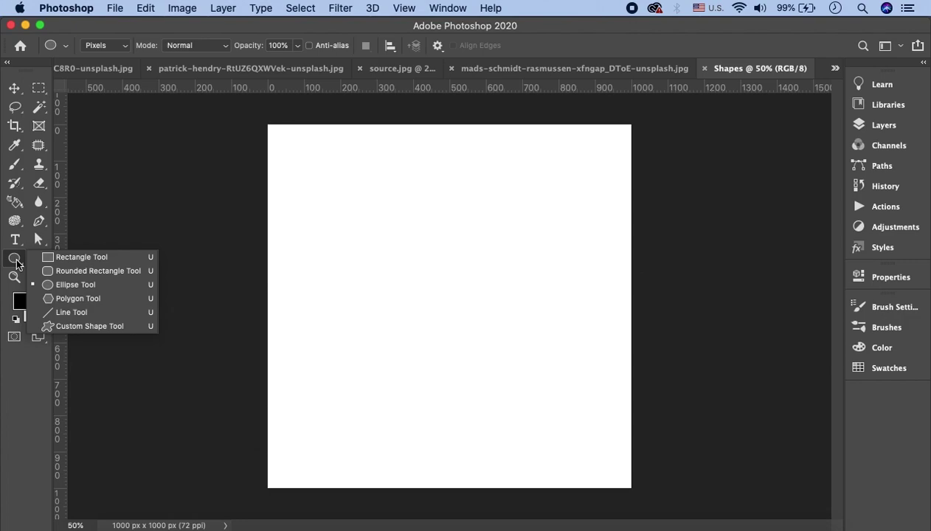
left_click(42, 288)
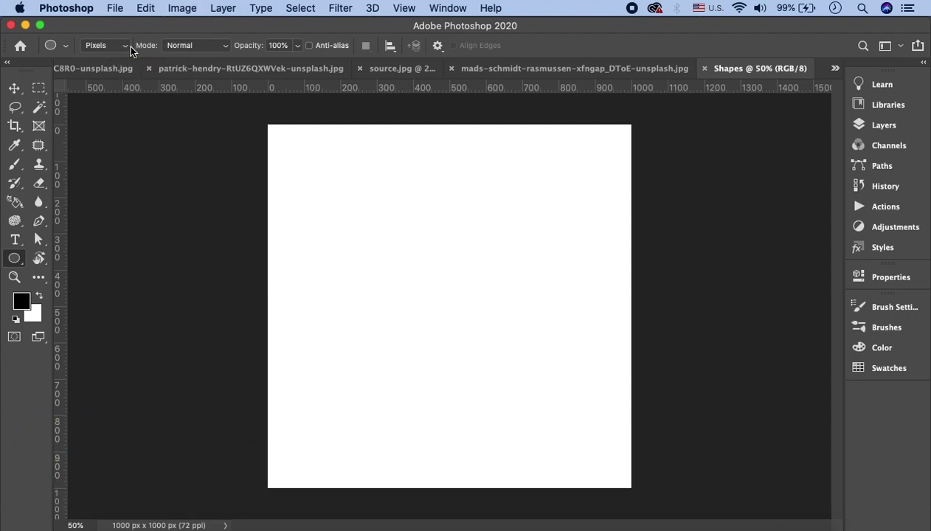
Keep the Ellipse tool in Pixels mode and show the Layers list with only Background.
left_click(125, 46)
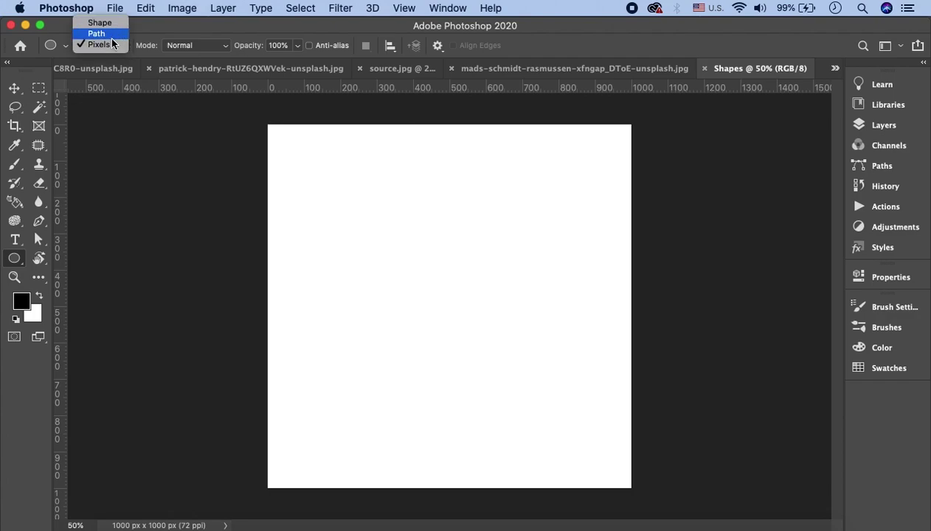
left_click(112, 45)
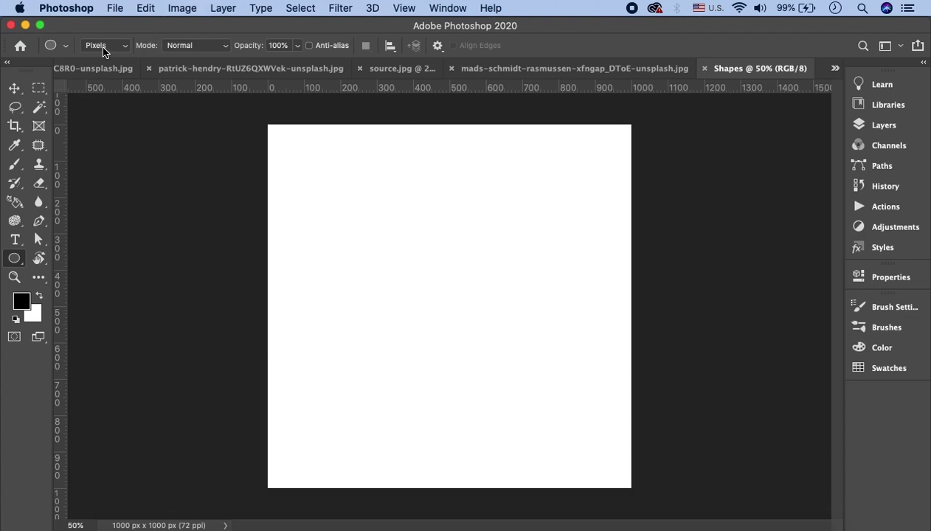
left_click(889, 125)
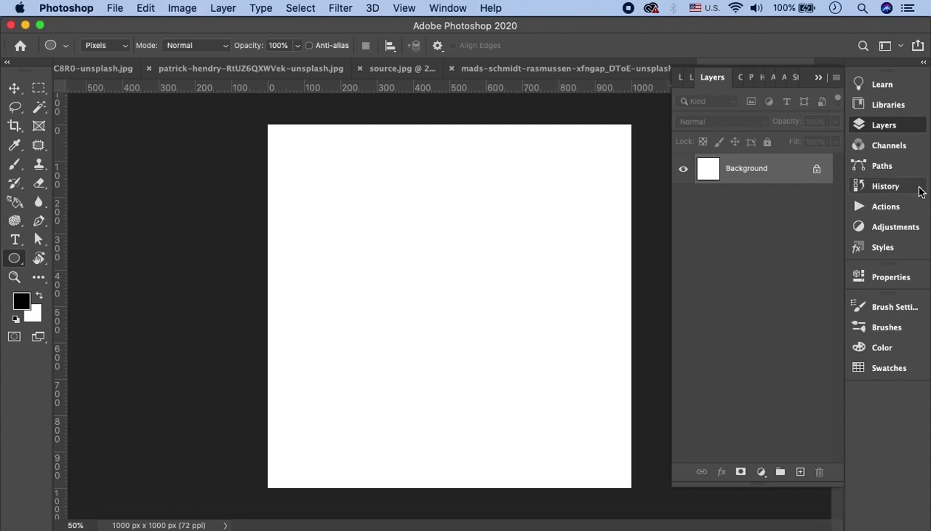
Unlock Background into Layer 0, then draw and undo a test black pixel circle.
left_click(817, 171)
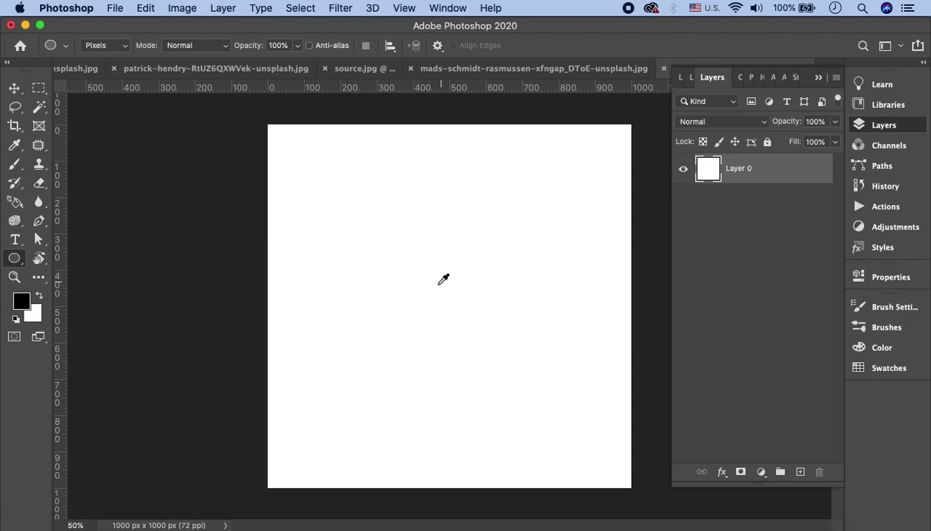
left_click_drag(432, 301, 531, 203)
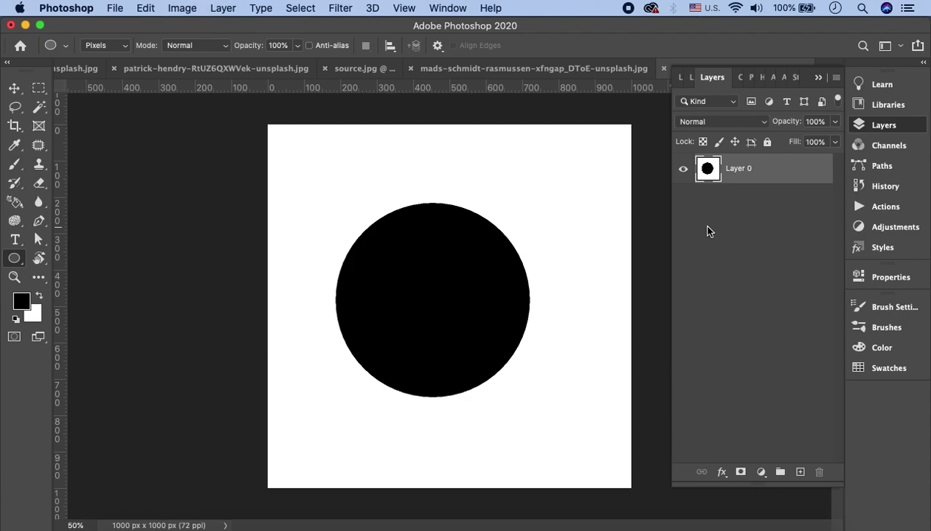
key("super+z")
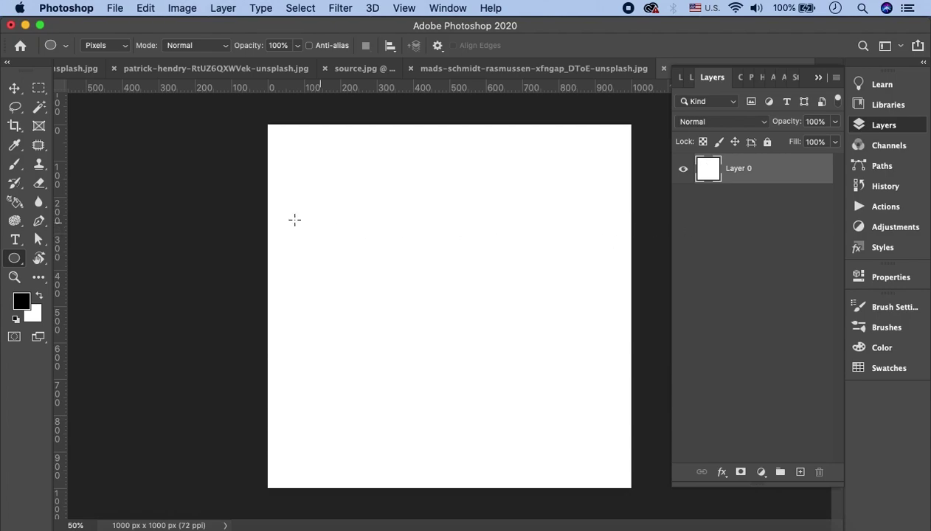
Switch the Ellipse tool to Shape mode and draw a large circle near the centre.
left_click(120, 45)
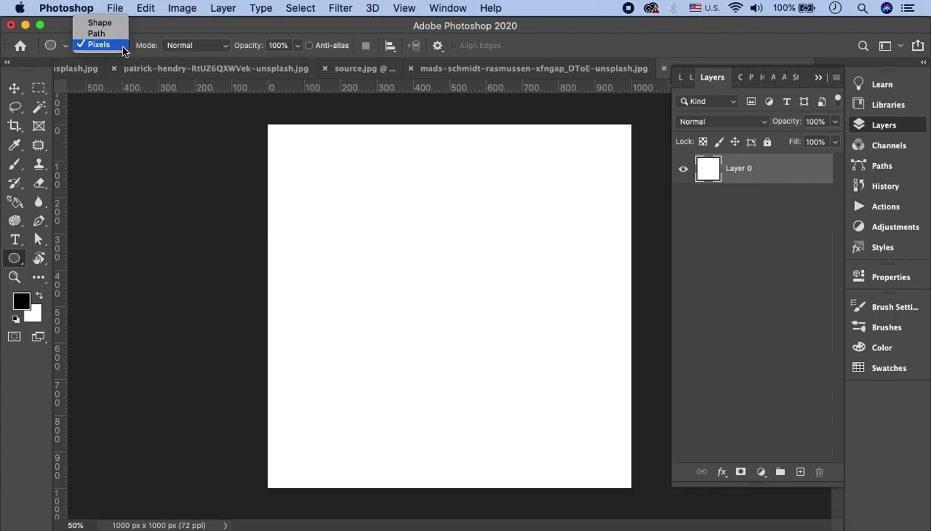
left_click(113, 23)
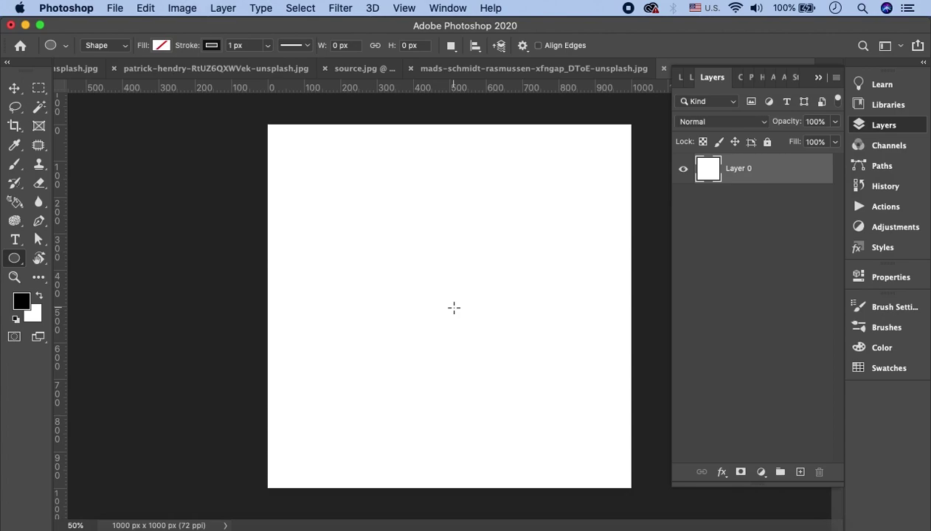
left_click_drag(437, 311, 555, 175)
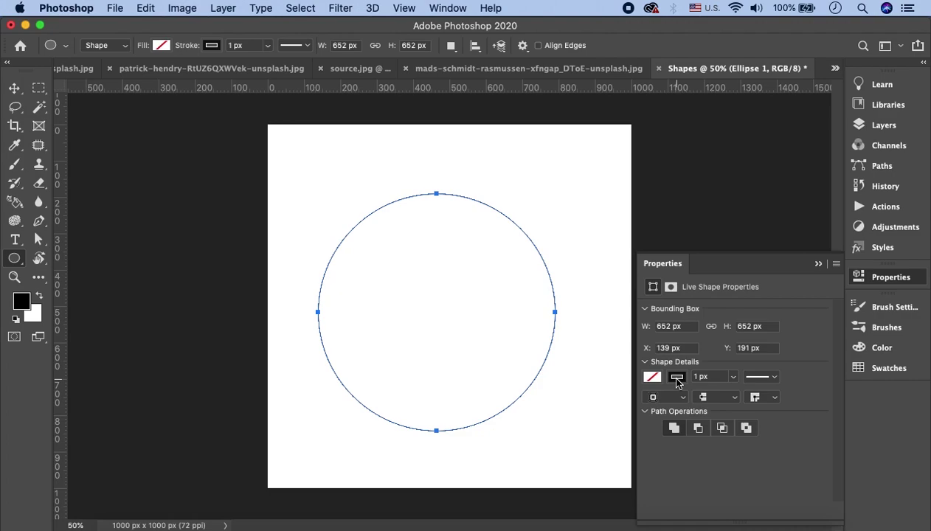
Give the circle a magenta fill and no stroke, then collapse Properties.
left_click(652, 378)
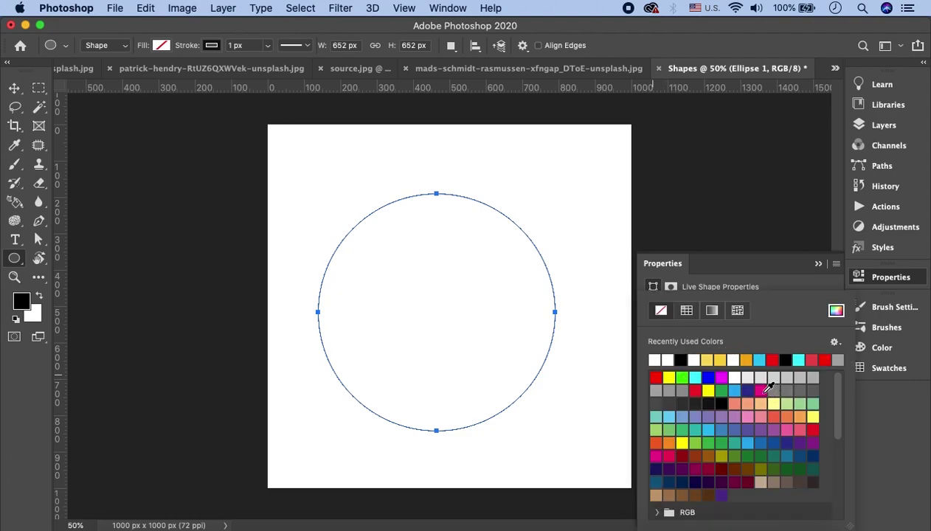
left_click(761, 389)
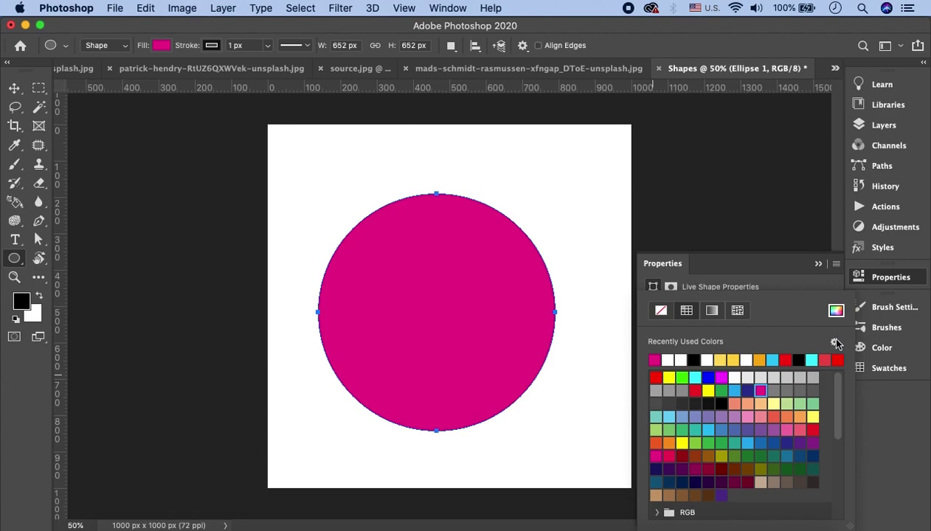
left_click(714, 278)
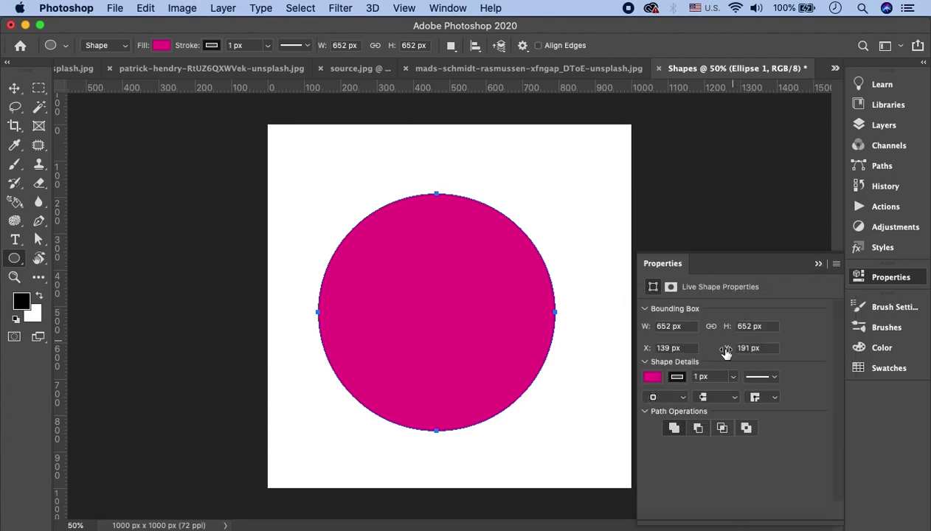
left_click(678, 376)
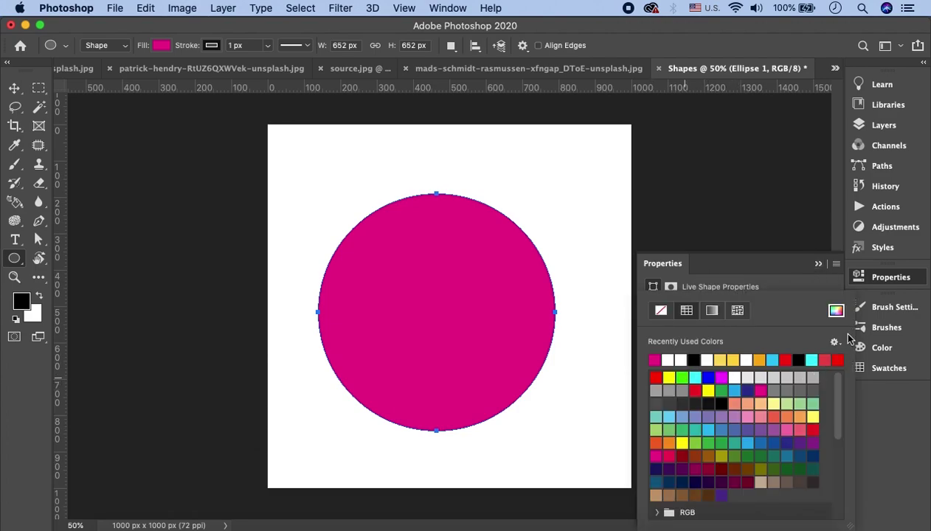
left_click(661, 309)
left_click(811, 288)
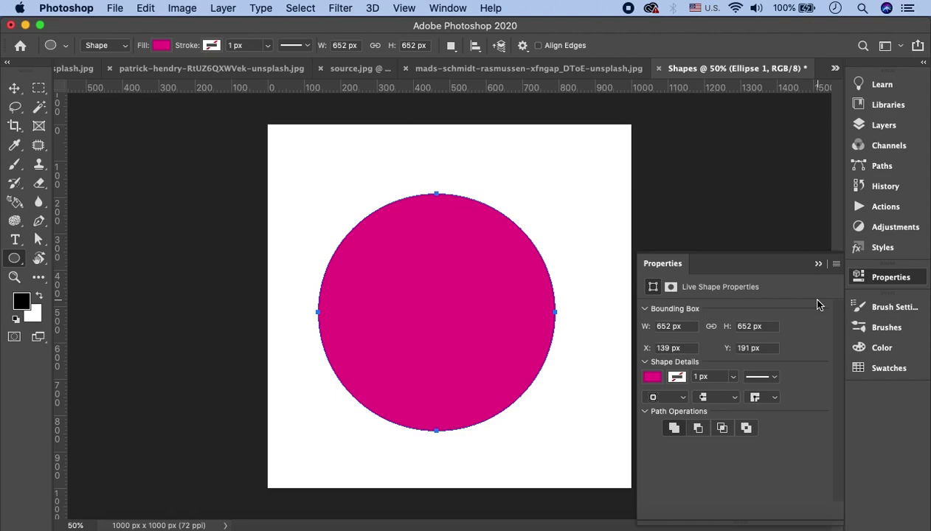
left_click(817, 264)
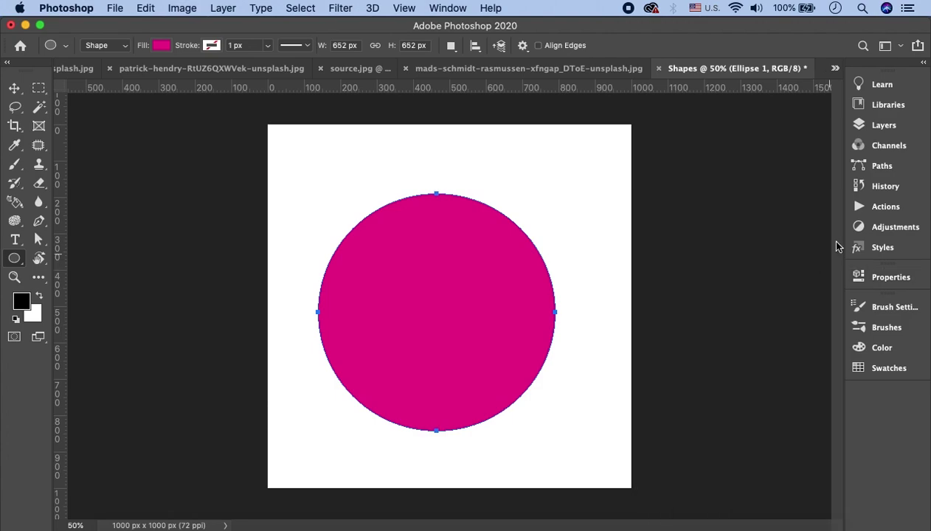
Select the Ellipse 1 layer with the Move tool, then start and commit a free transform.
left_click(878, 127)
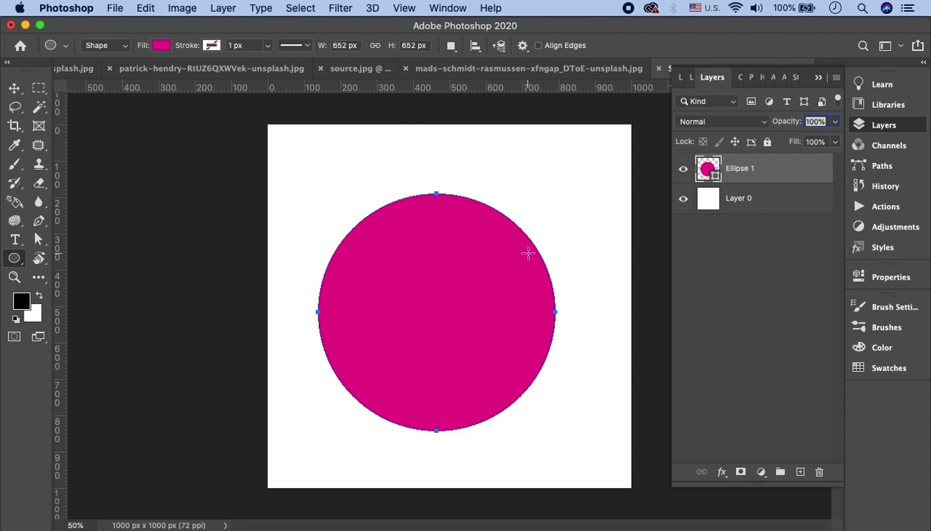
left_click(14, 88)
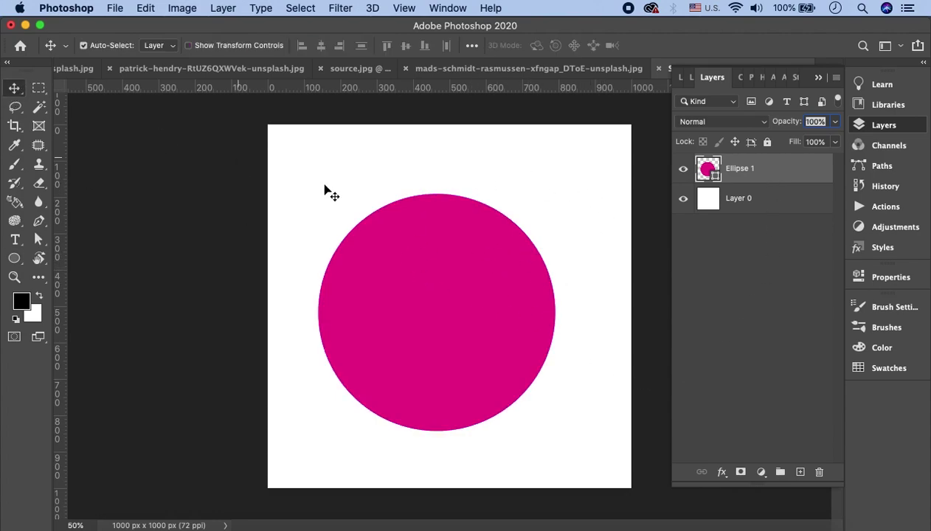
left_click(155, 240)
left_click(791, 174)
key("super+t")
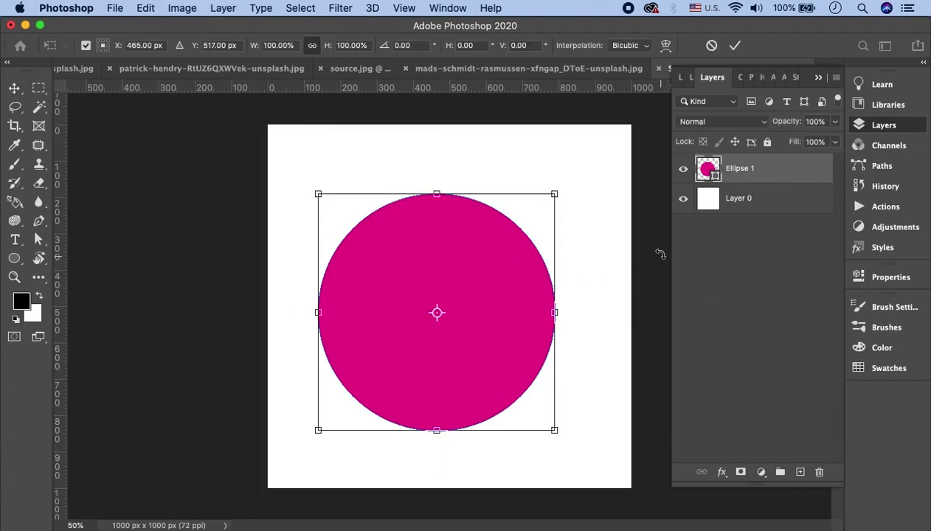
left_click(735, 45)
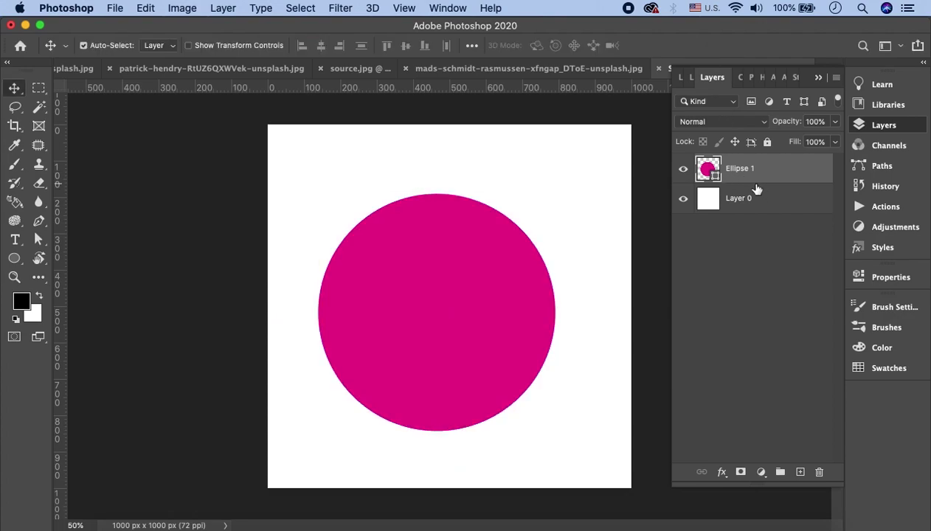
Review the circle's live shape properties, then return to Layers and deselect Ellipse 1.
left_click(884, 280)
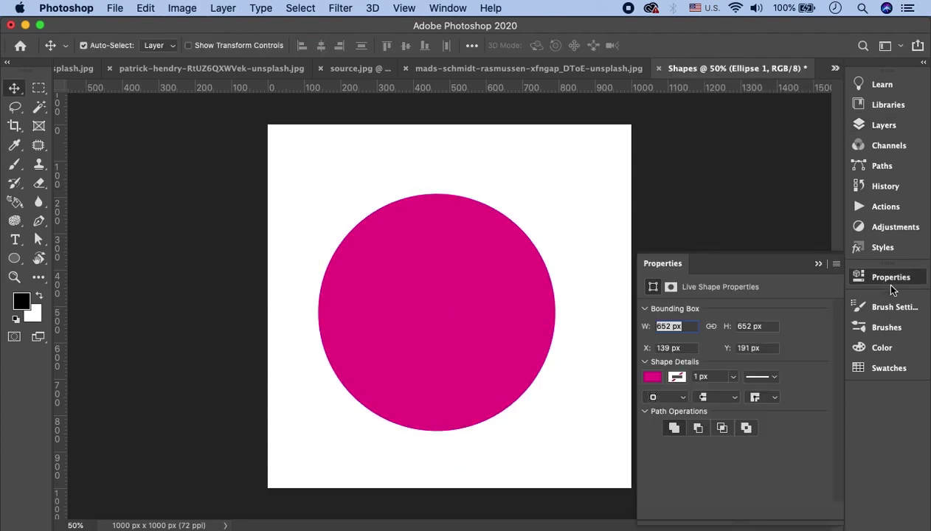
left_click(875, 127)
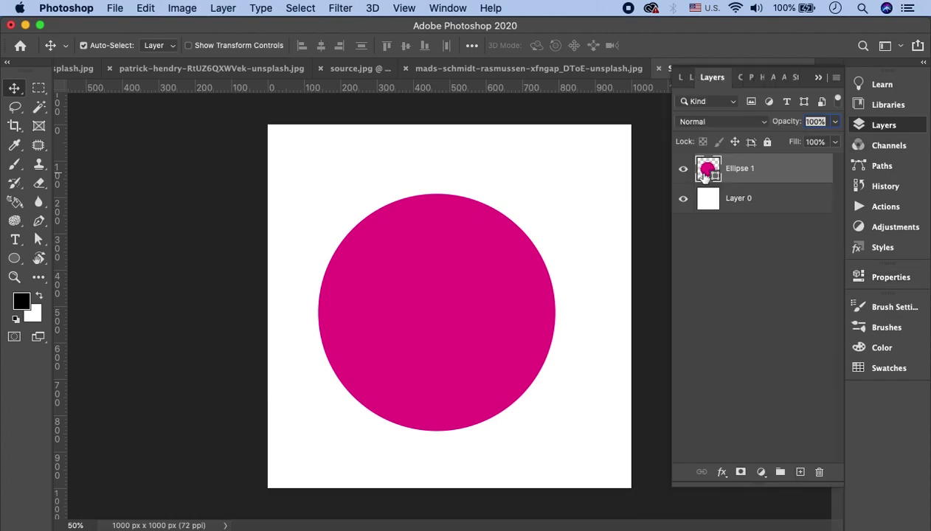
left_click(875, 275)
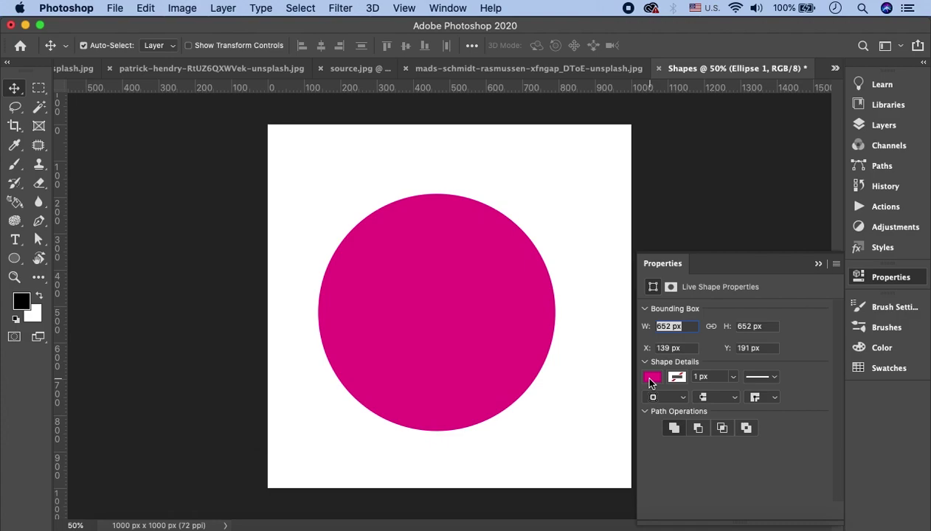
left_click(818, 264)
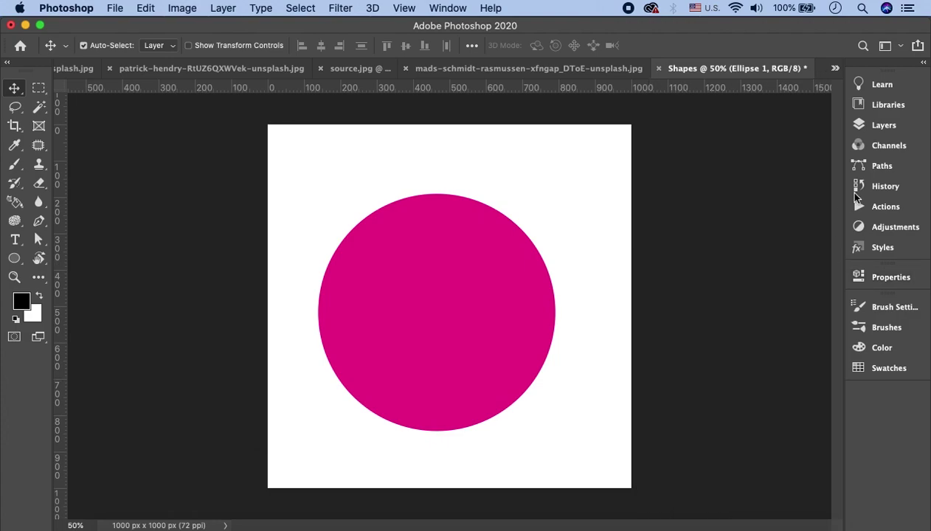
left_click(885, 127)
left_click(807, 248)
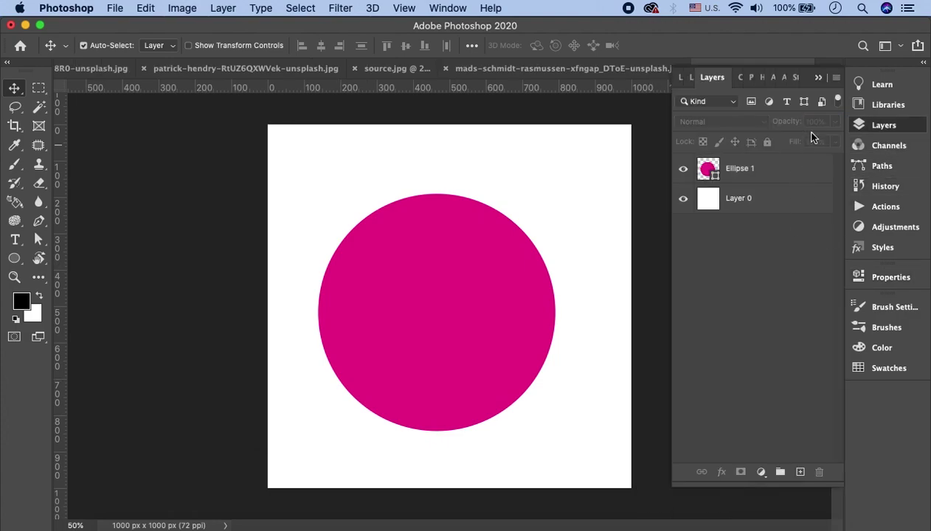
Hide the layers list and zoom in on the magenta circle's edge.
left_click(818, 78)
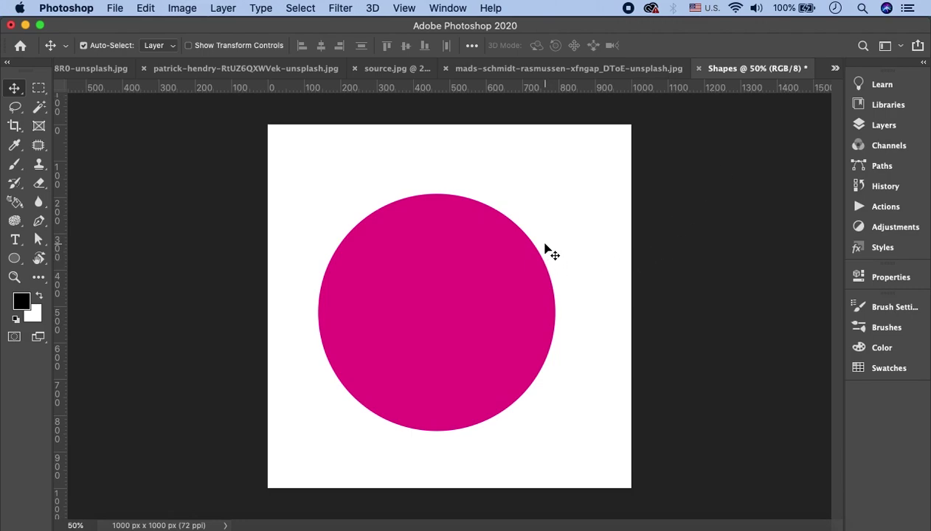
scroll(548, 249, "up", 3)
scroll(551, 249, "up", 2)
scroll(583, 240, "up", 1)
scroll(555, 251, "up", 1)
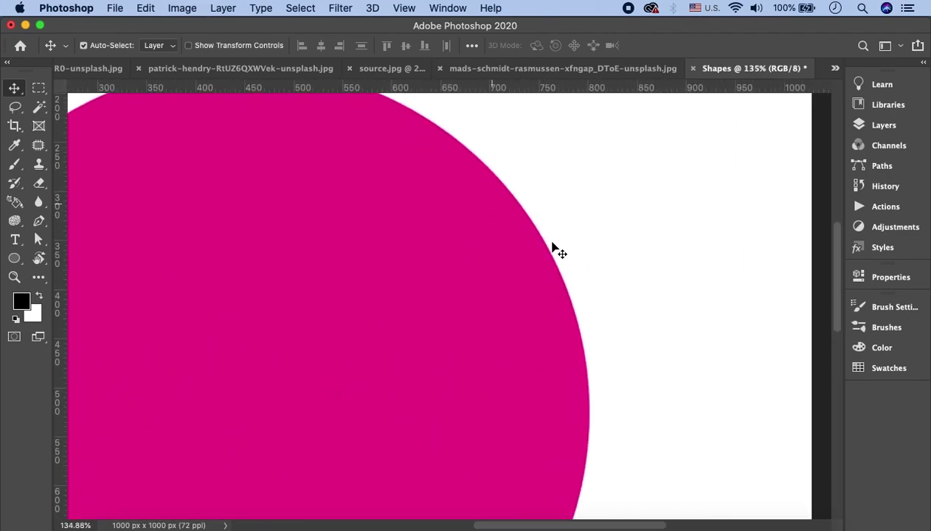
scroll(552, 249, "up", 2)
scroll(553, 250, "right", 2)
scroll(583, 247, "right", 2)
scroll(600, 245, "up", 3)
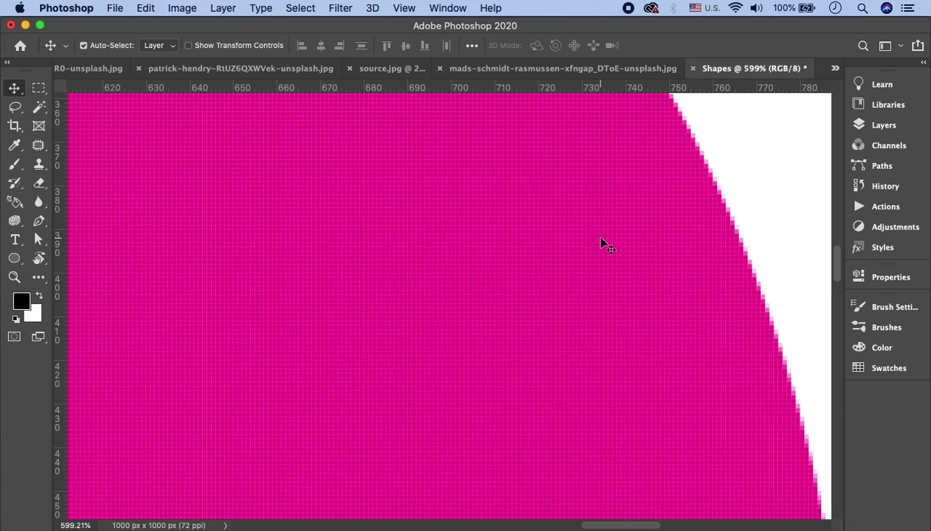
scroll(601, 245, "right", 5)
scroll(572, 266, "up", 2)
scroll(569, 265, "up", 1)
scroll(570, 265, "up", 1)
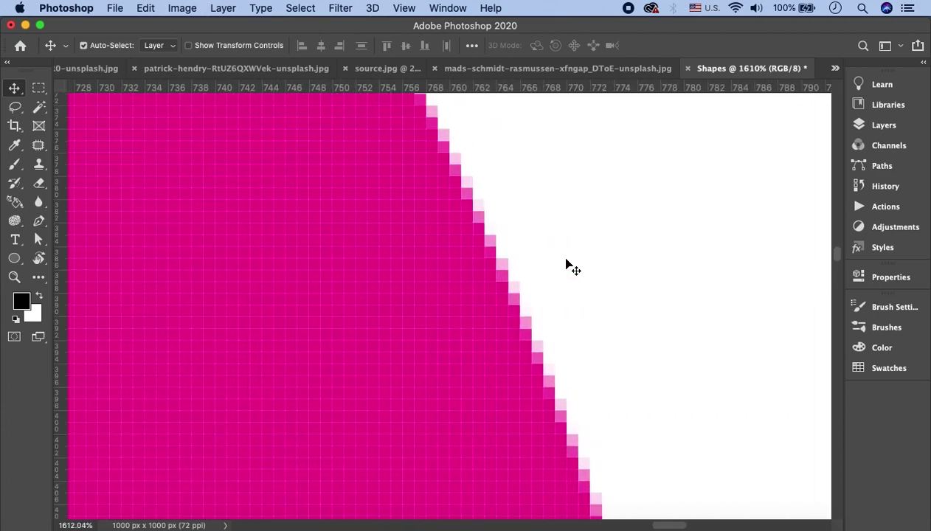
scroll(567, 264, "up", 1)
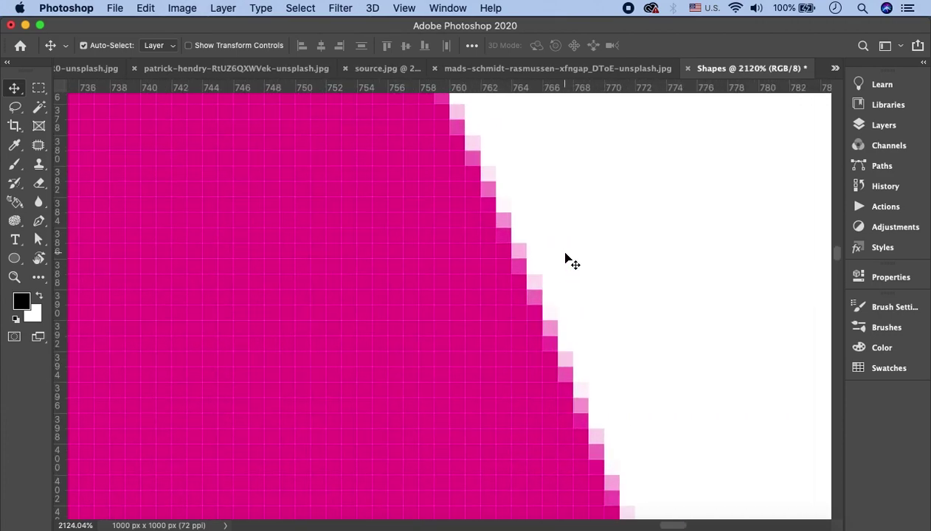
Fit the canvas on screen, reselect the Ellipse tool, and switch to Illustrator.
key("u")
key("super+0")
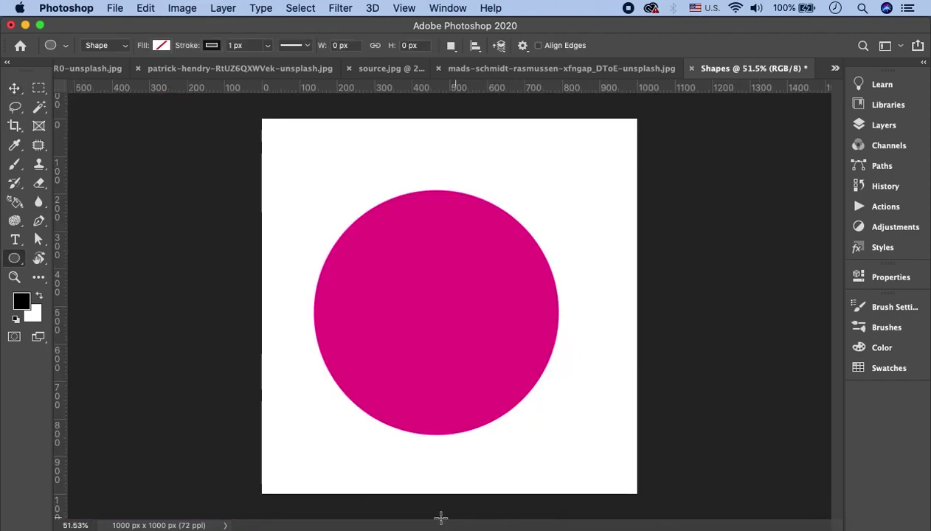
left_click(415, 528)
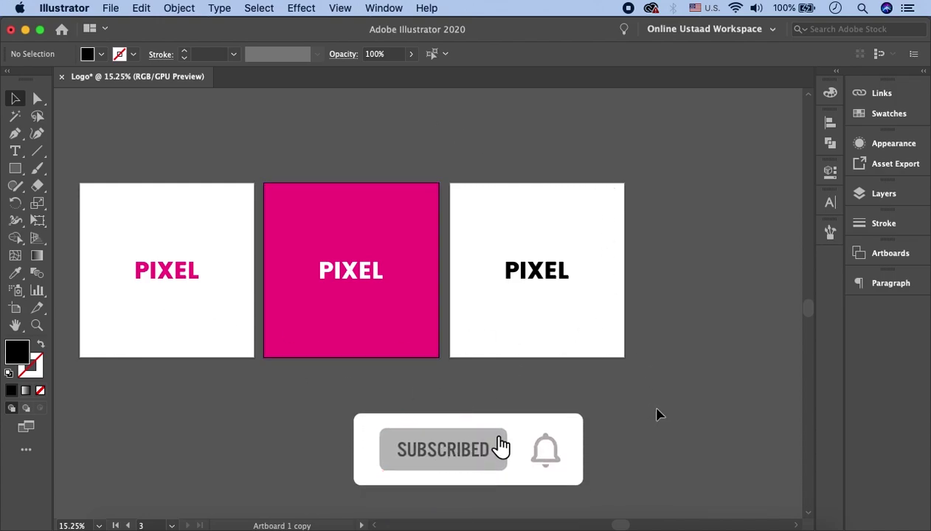
Select and copy the black PIXEL lettering on the third artboard, then return to Photoshop.
left_click_drag(656, 388, 501, 232)
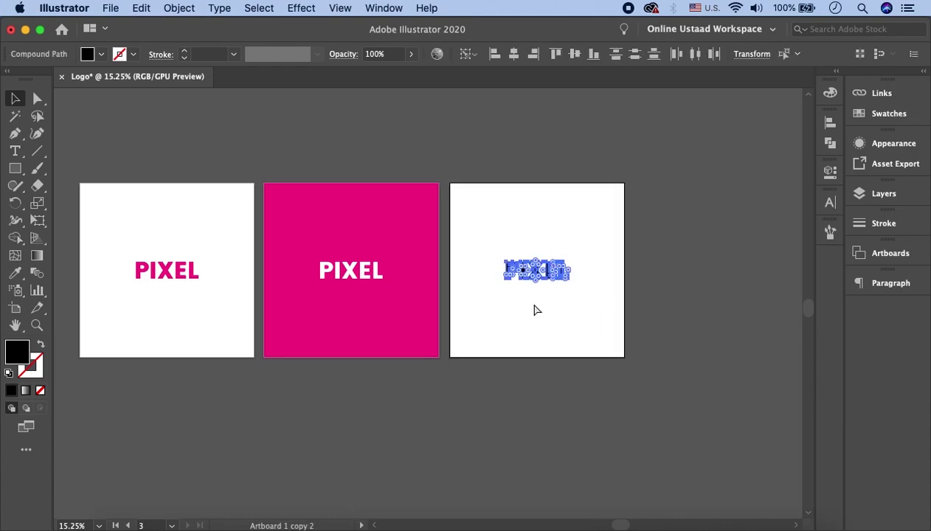
left_click(373, 529)
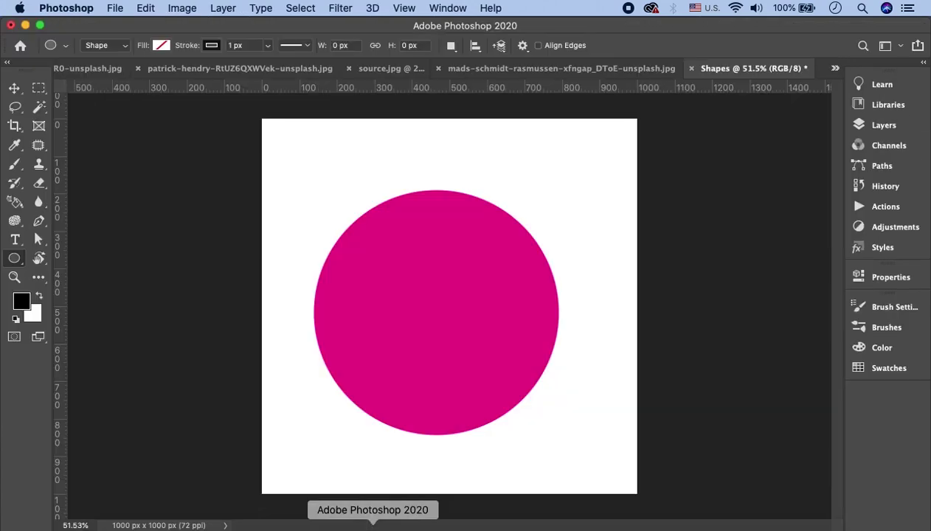
Paste the PIXEL lettering into the mountain photo as a shape layer, Shape 1.
left_click(537, 72)
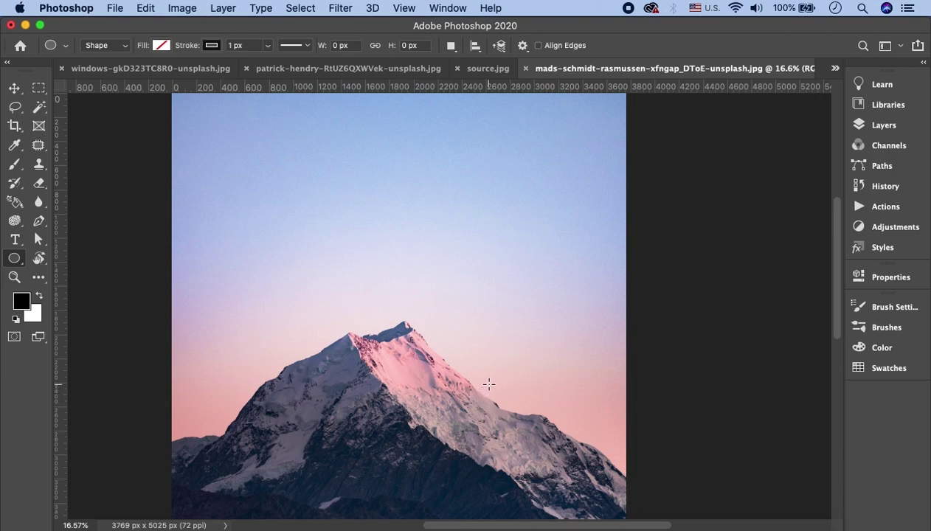
key("super+v")
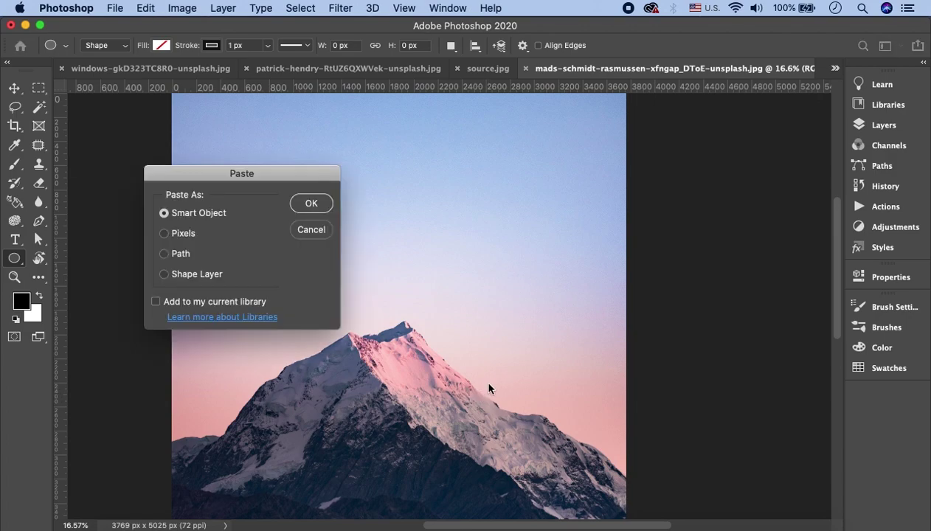
left_click_drag(295, 177, 457, 172)
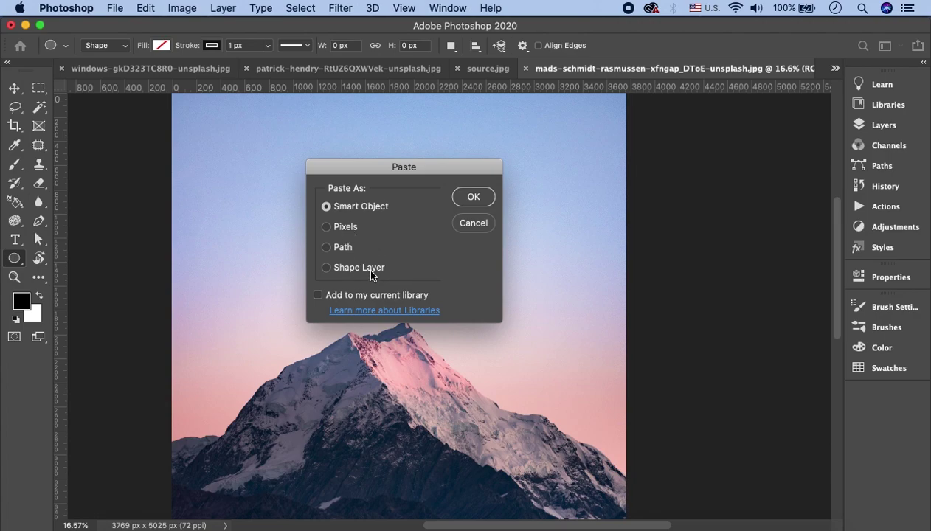
left_click(336, 268)
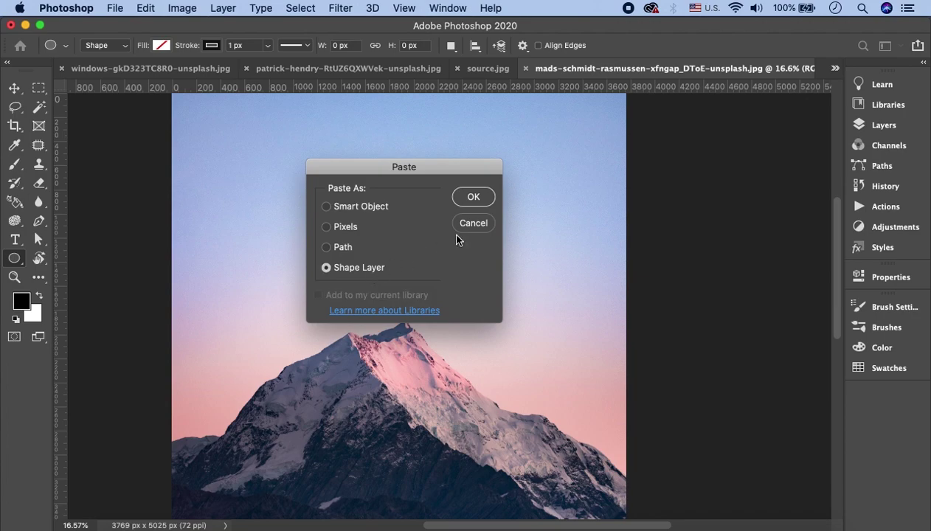
left_click(475, 197)
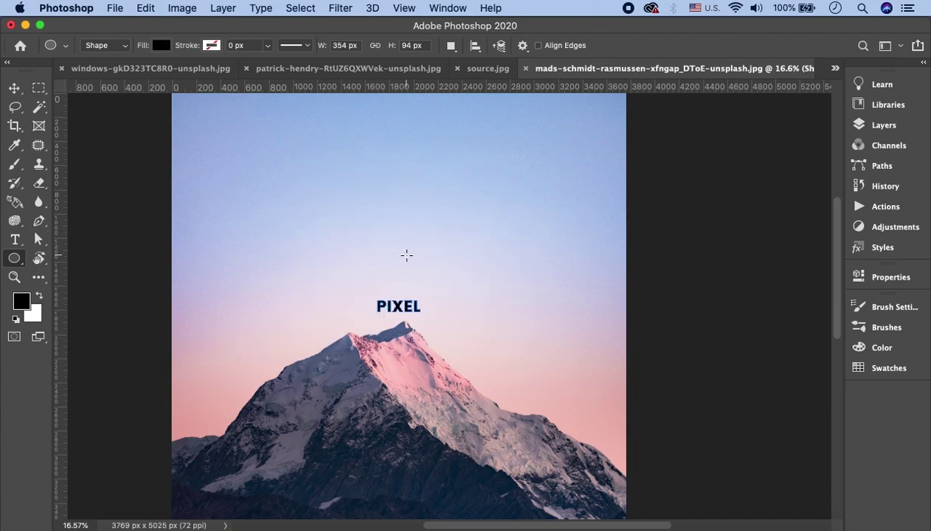
left_click(875, 125)
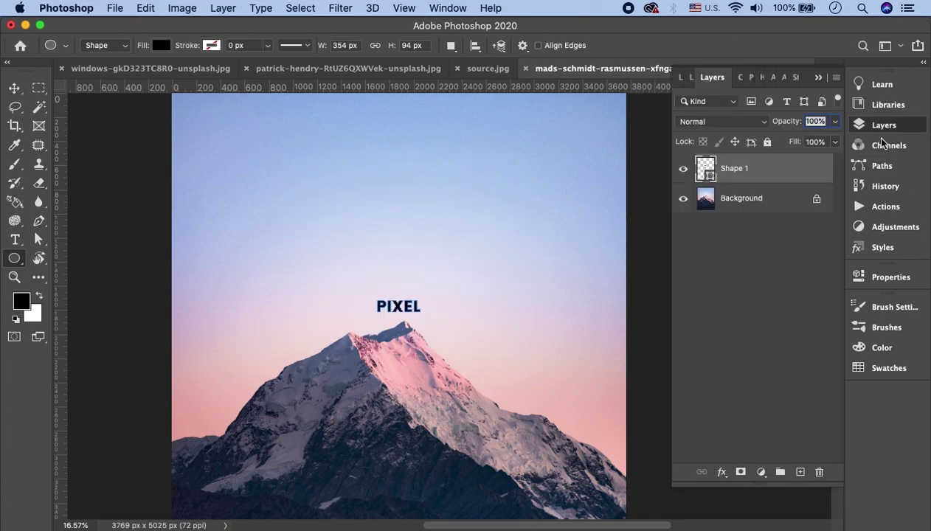
Fill the PIXEL lettering with red eb2e2e and give it a black outline.
double_click(710, 177)
left_click(692, 125)
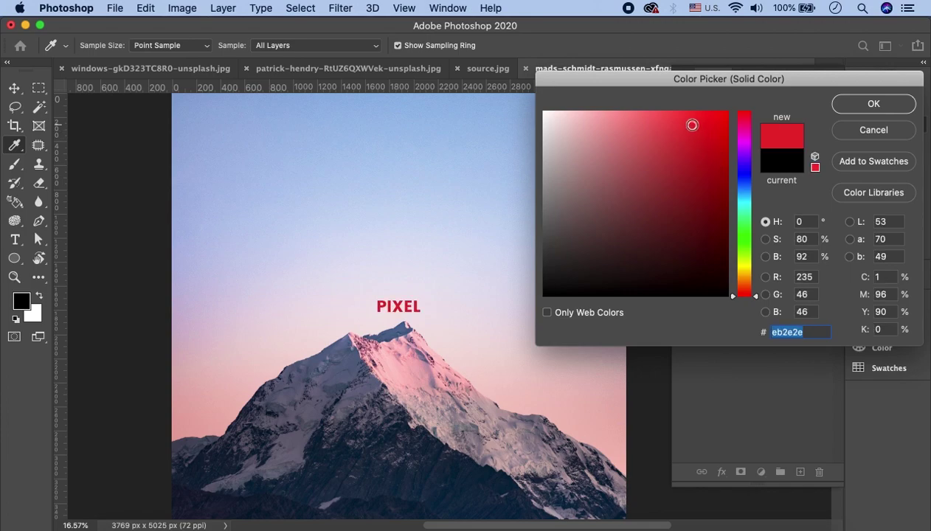
left_click(854, 104)
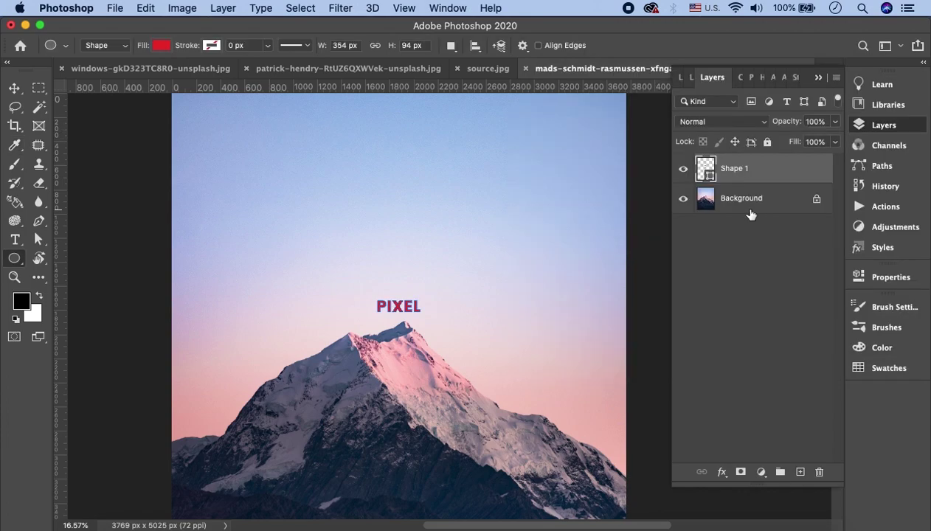
left_click(211, 46)
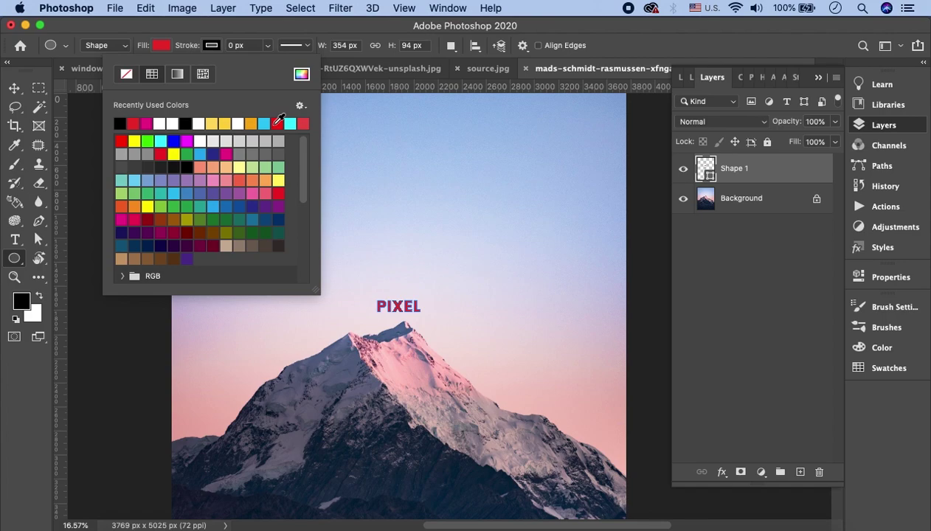
left_click(660, 50)
Set the lettering's black outline width to 5 px.
scroll(493, 287, "up", 3)
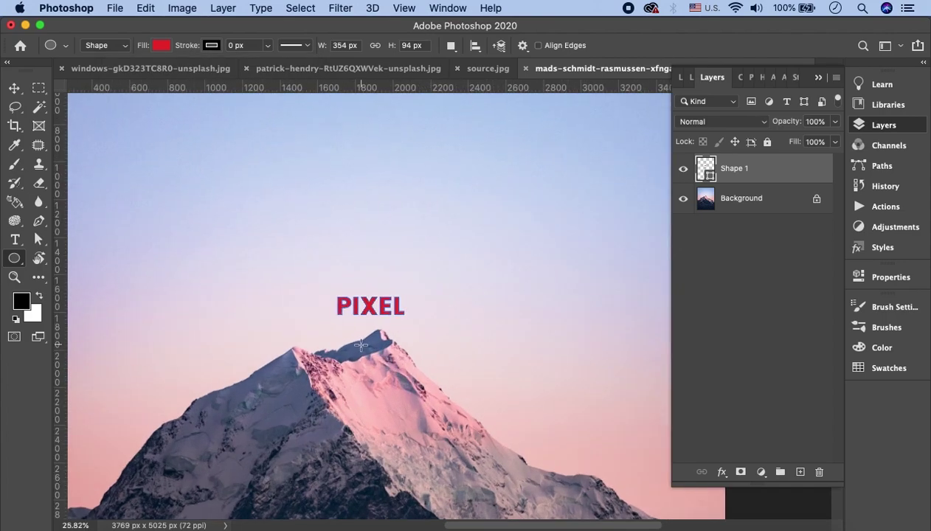
scroll(352, 264, "up", 3)
scroll(352, 264, "up", 2)
scroll(291, 315, "up", 3)
scroll(191, 291, "down", 2)
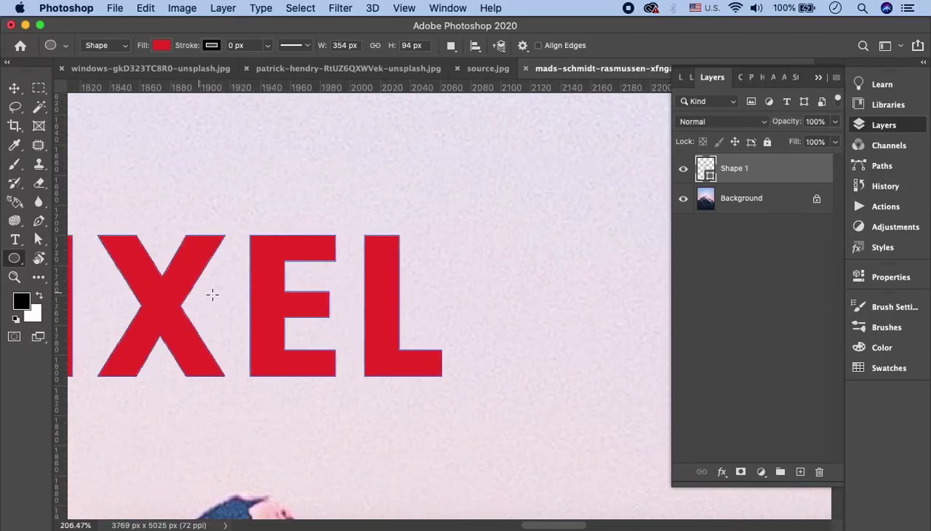
scroll(212, 294, "up", 3)
scroll(318, 331, "up", 2)
scroll(319, 330, "left", 2)
scroll(319, 330, "left", 1)
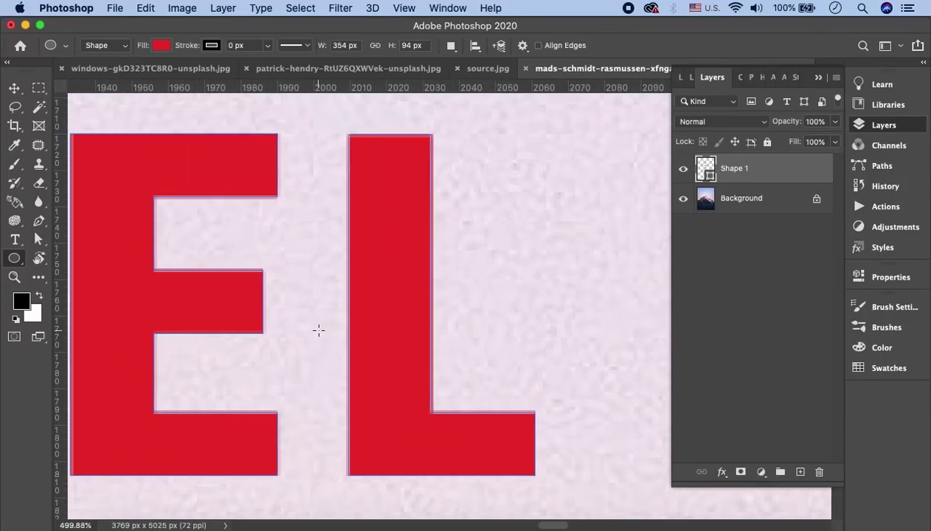
left_click(240, 46)
type("5")
key("Return")
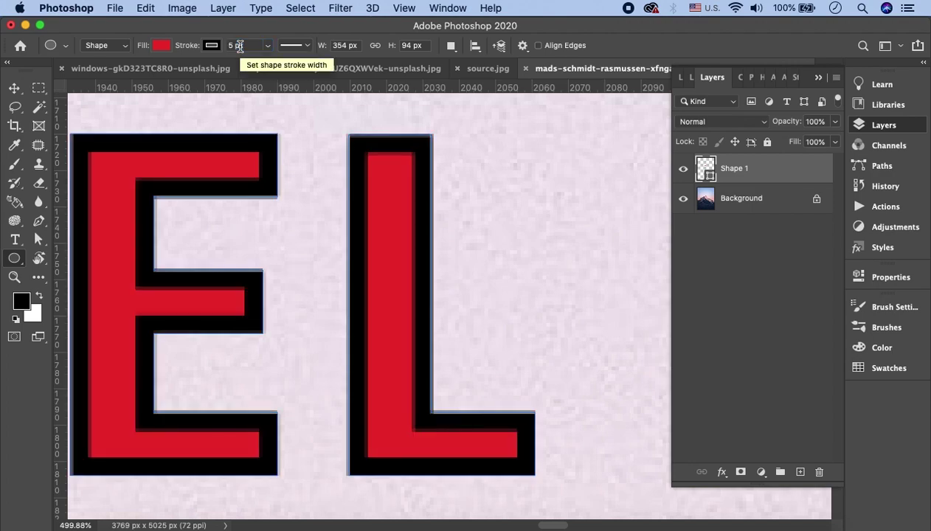
Try dashed and dotted outline styles, then settle on a solid outline.
left_click(308, 47)
left_click(298, 118)
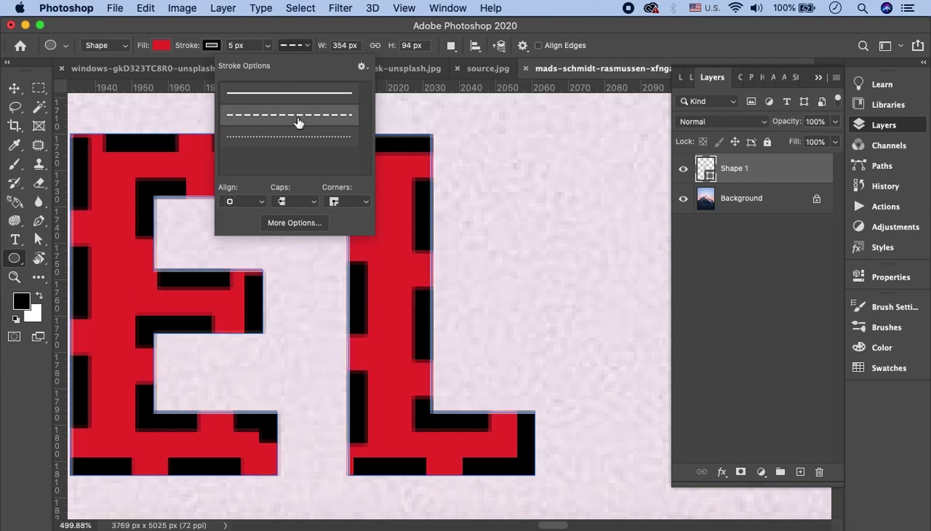
left_click(300, 138)
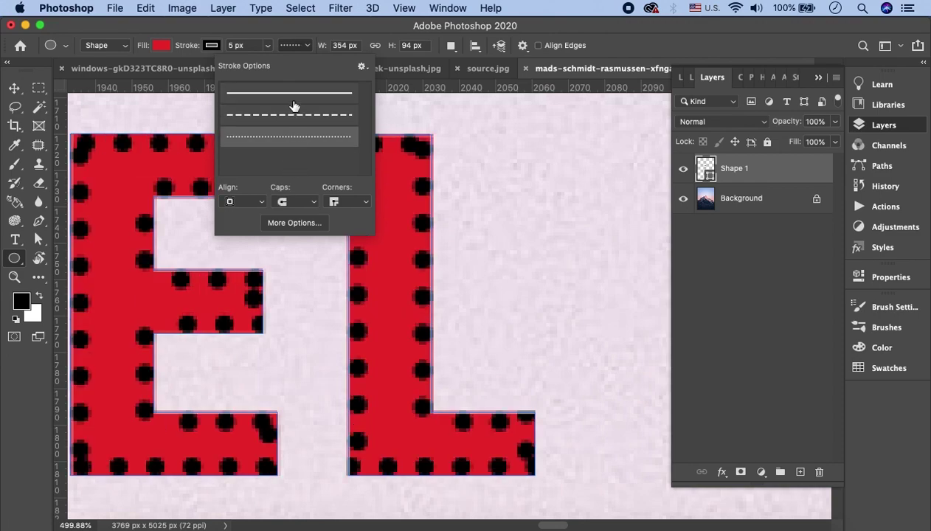
left_click(292, 95)
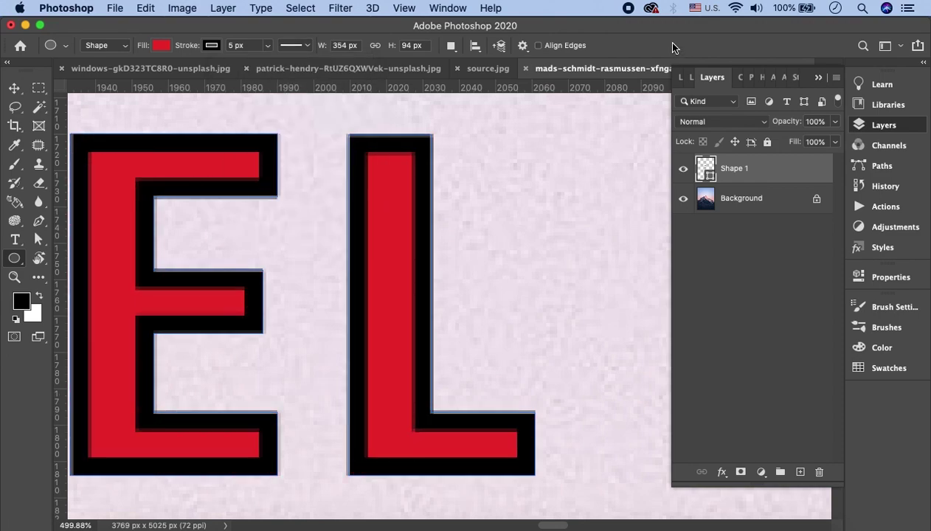
left_click(891, 277)
left_click(878, 281)
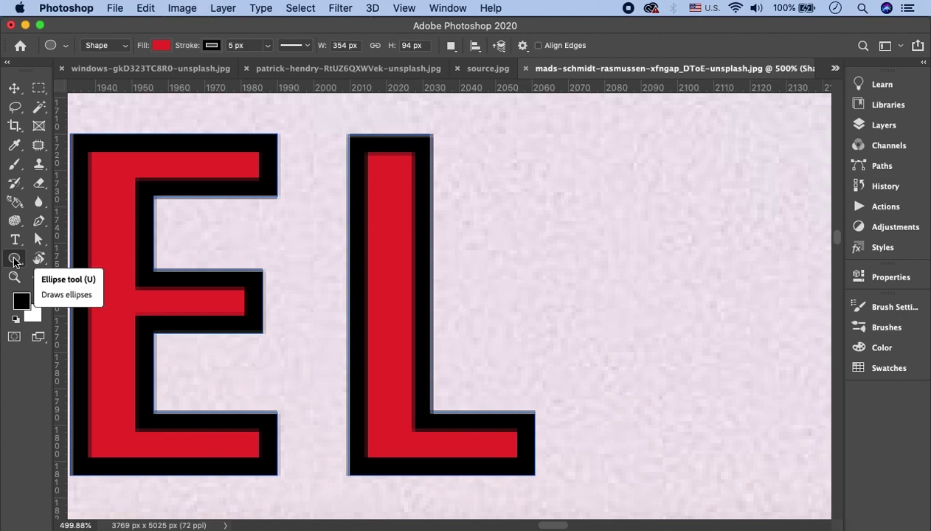
Delete the Shape 1 PIXEL layer and unlock the mountain Background layer.
left_click(858, 125)
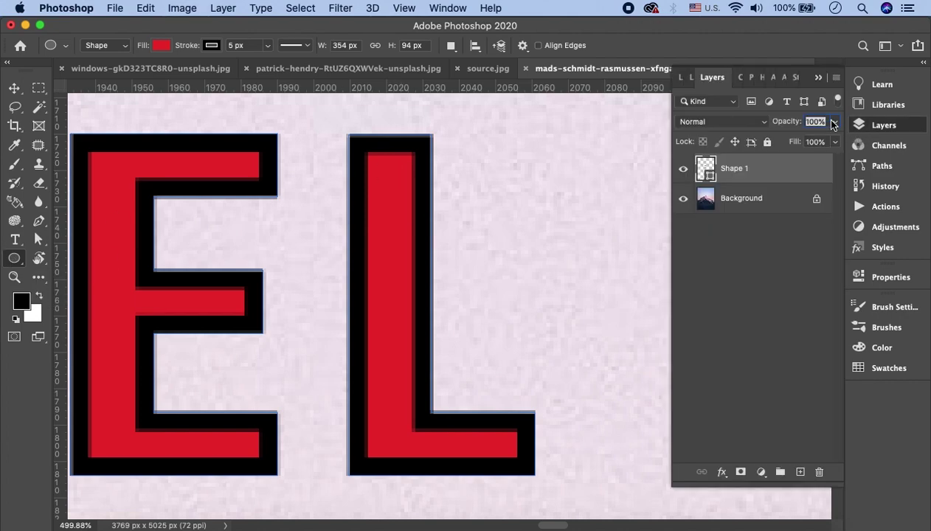
left_click(878, 126)
left_click(867, 125)
left_click(819, 471)
scroll(552, 242, "down", 3)
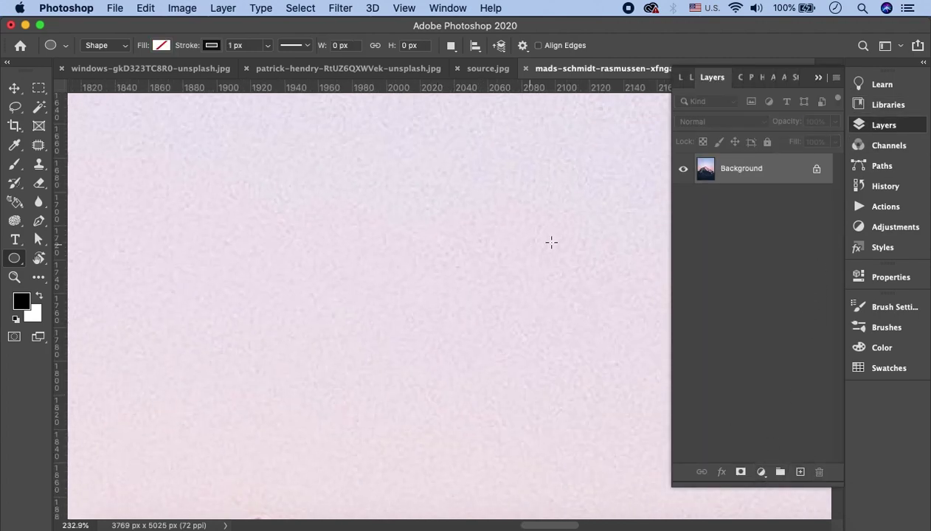
left_click(817, 169)
scroll(624, 279, "down", 2)
scroll(507, 256, "down", 3)
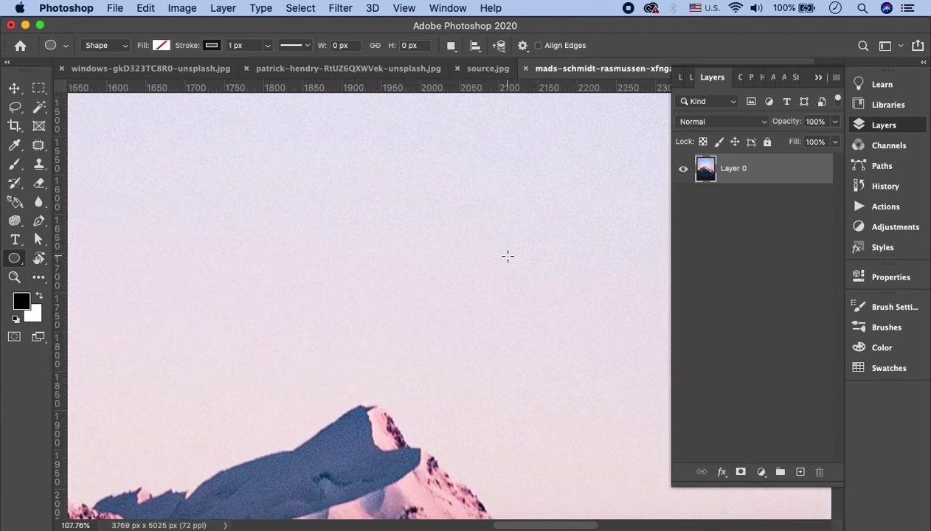
scroll(508, 256, "down", 2)
scroll(508, 256, "down", 2)
scroll(508, 256, "down", 2)
scroll(508, 256, "down", 2)
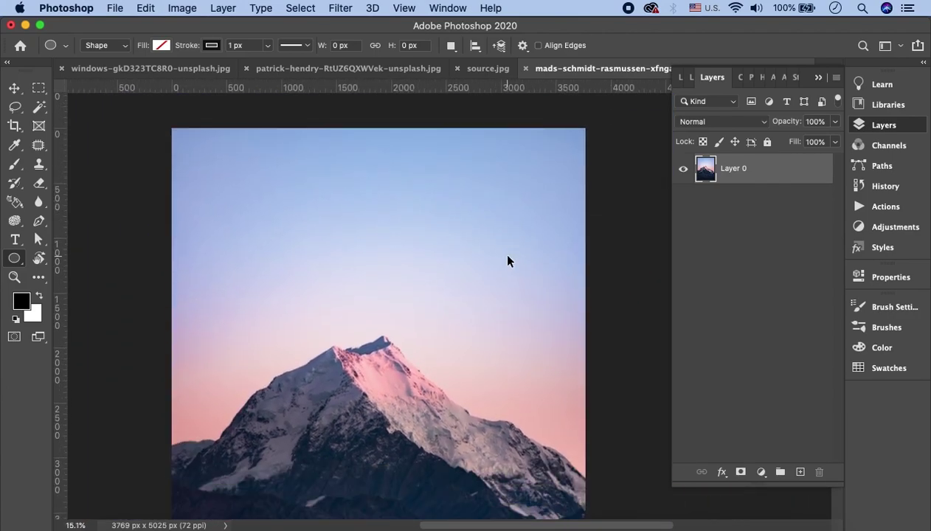
Paste the PIXEL lettering as pixels onto a new Layer 1 and commit it.
key("ctrl+v")
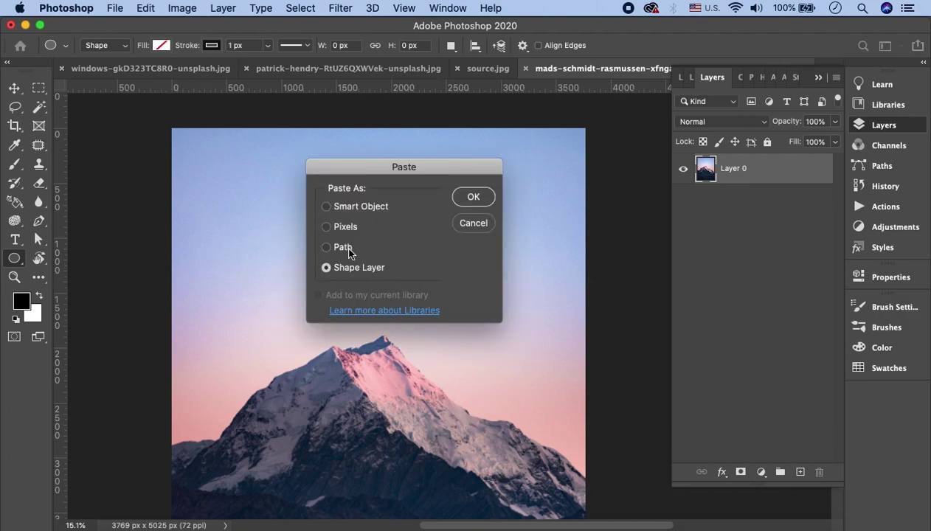
left_click(328, 228)
left_click(464, 199)
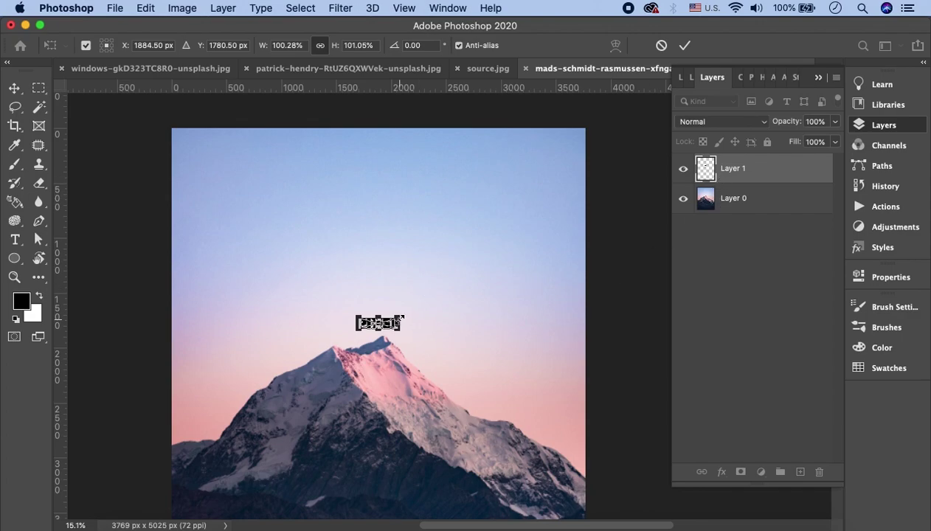
scroll(369, 325, "up", 2)
scroll(232, 348, "up", 3)
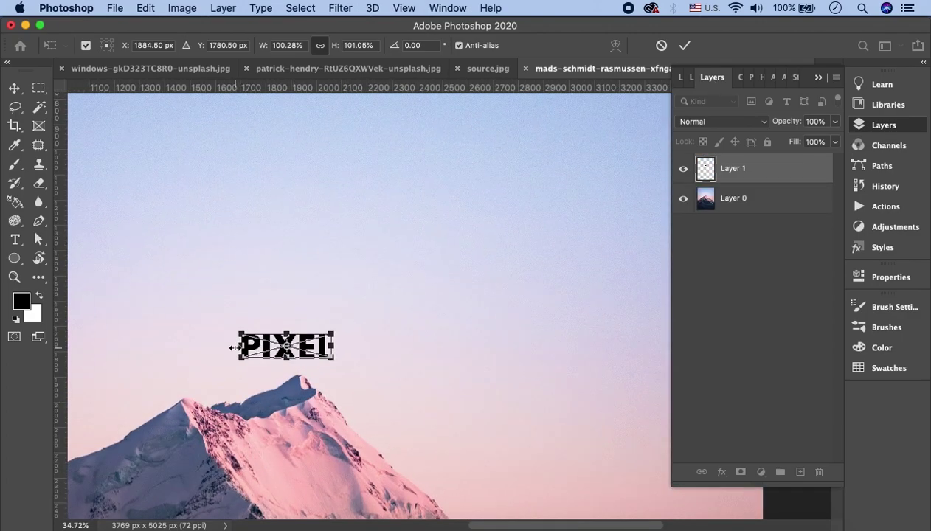
scroll(232, 347, "up", 3)
scroll(225, 373, "left", 3)
scroll(222, 370, "left", 3)
scroll(271, 347, "left", 1)
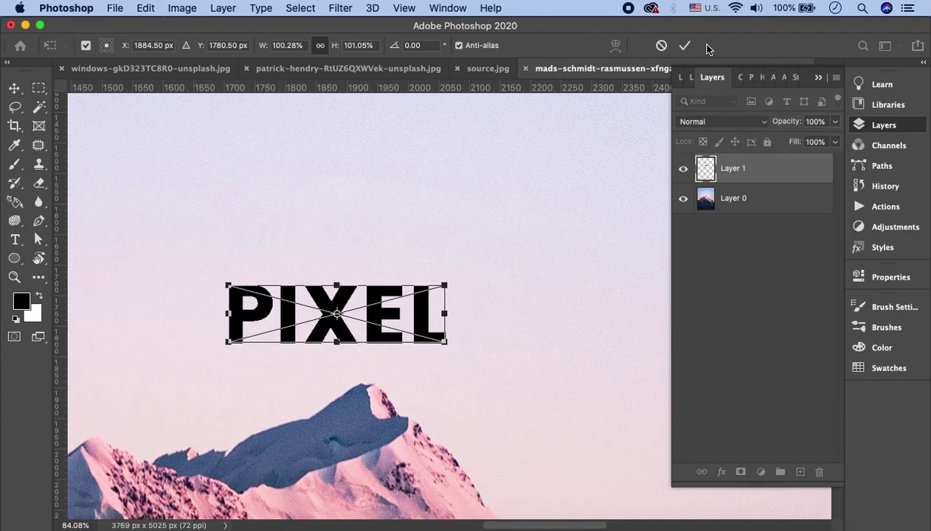
left_click(684, 45)
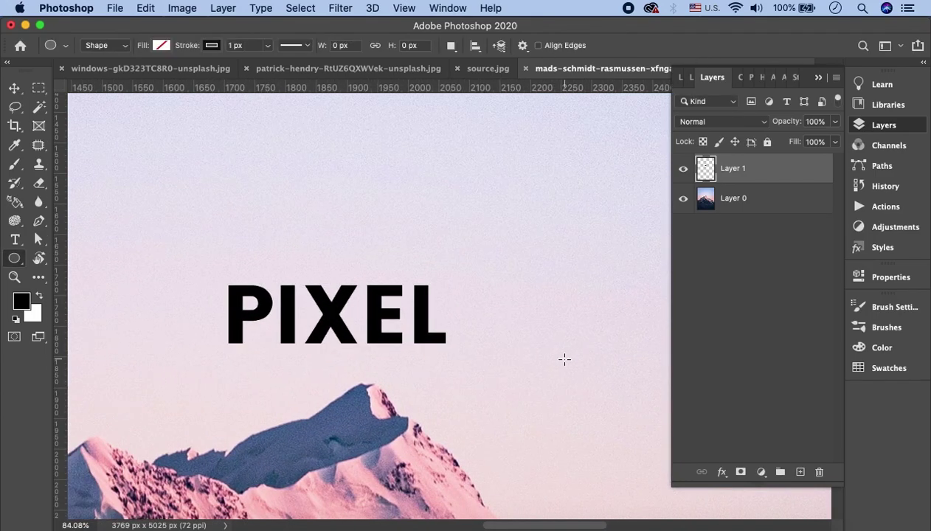
Scale the pixel PIXEL text up across the photo with Free Transform and commit.
key("ctrl+t")
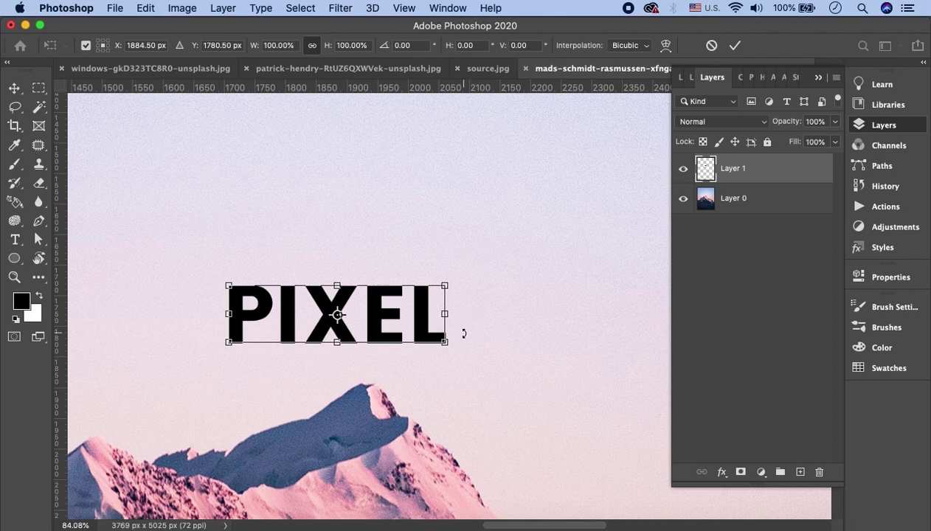
scroll(464, 333, "down", 2)
scroll(452, 335, "down", 3)
scroll(450, 337, "down", 3)
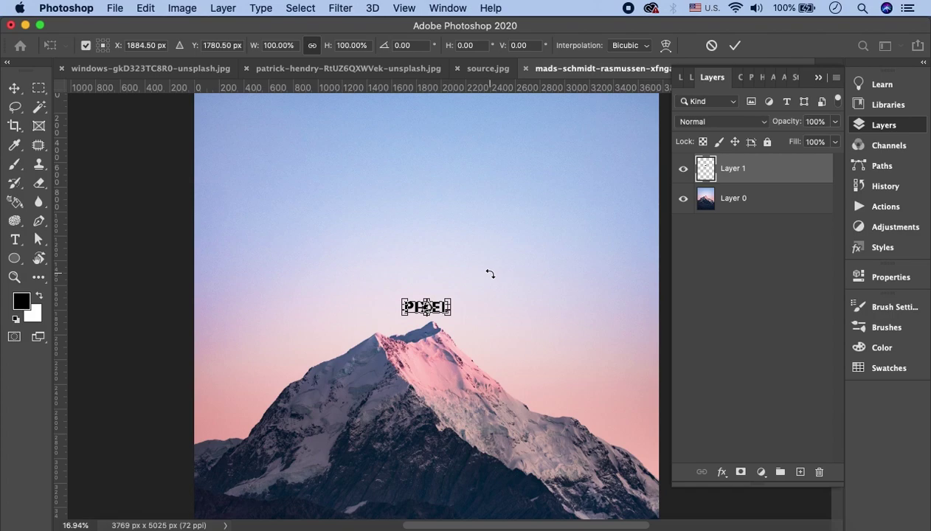
mouse_move(449, 299)
left_mouse_down()
mouse_move(584, 218)
mouse_move(633, 176)
left_mouse_up()
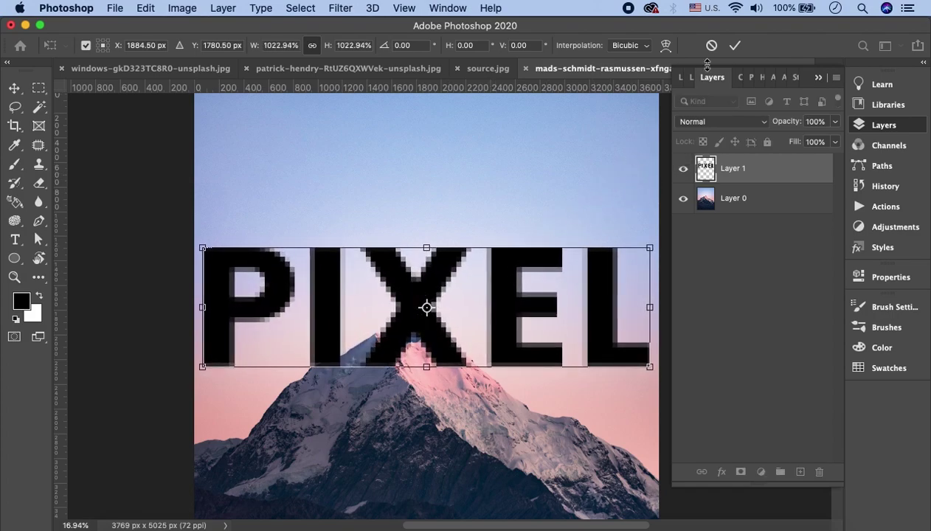
left_click(735, 45)
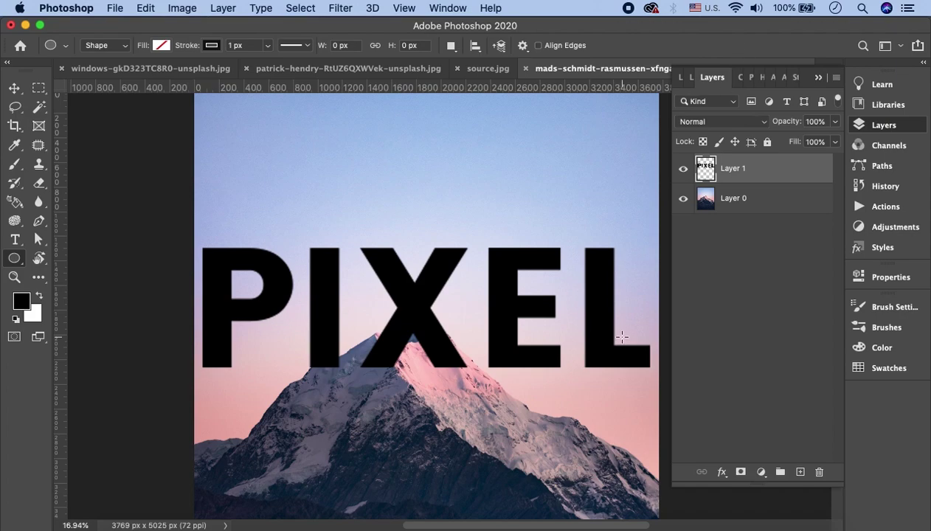
Zoom in to inspect the enlarged lettering's blurry edges, then zoom back out.
scroll(434, 264, "up", 1)
scroll(435, 264, "up", 3)
scroll(432, 264, "up", 3)
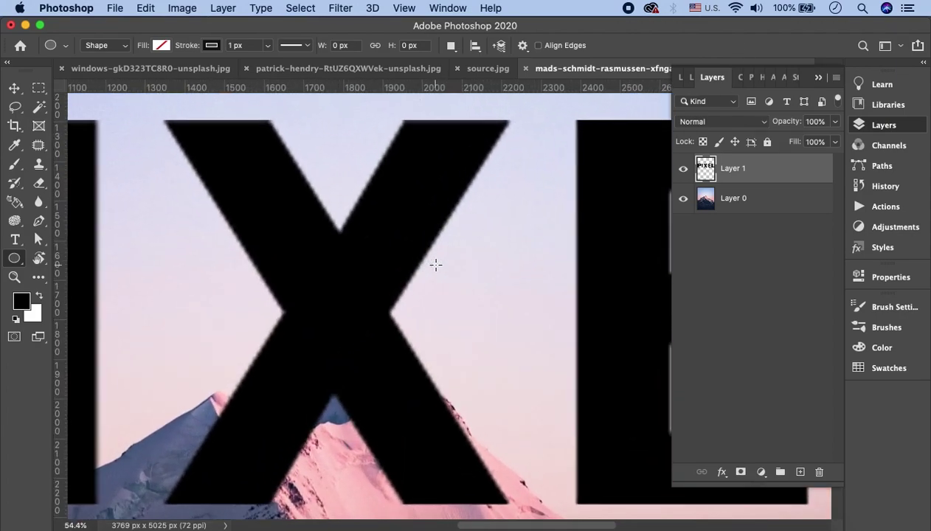
scroll(417, 258, "up", 2)
scroll(418, 258, "up", 1)
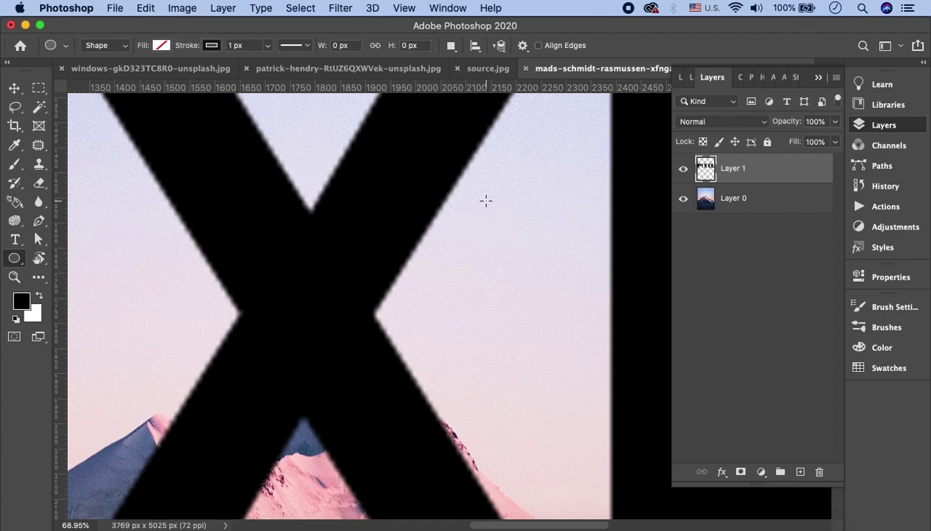
scroll(487, 198, "down", 3)
scroll(479, 219, "down", 2)
scroll(411, 281, "down", 2)
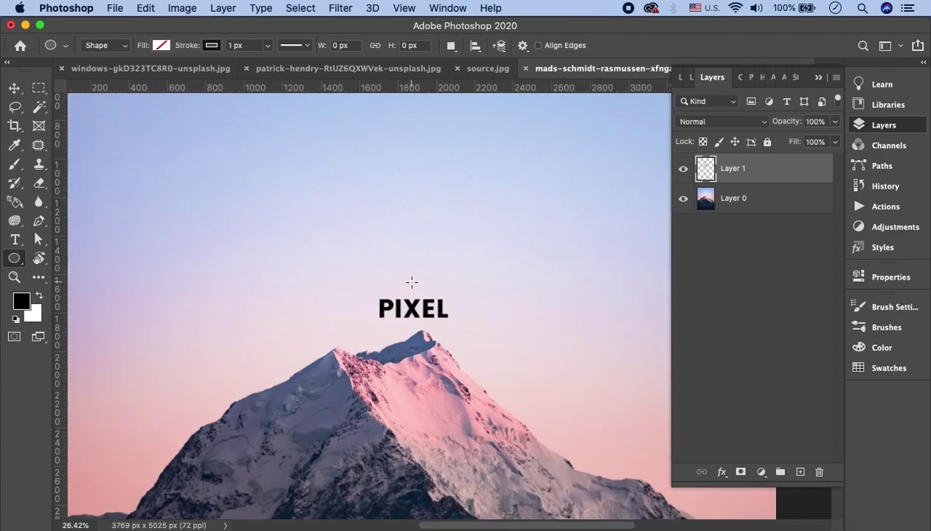
scroll(411, 282, "down", 1)
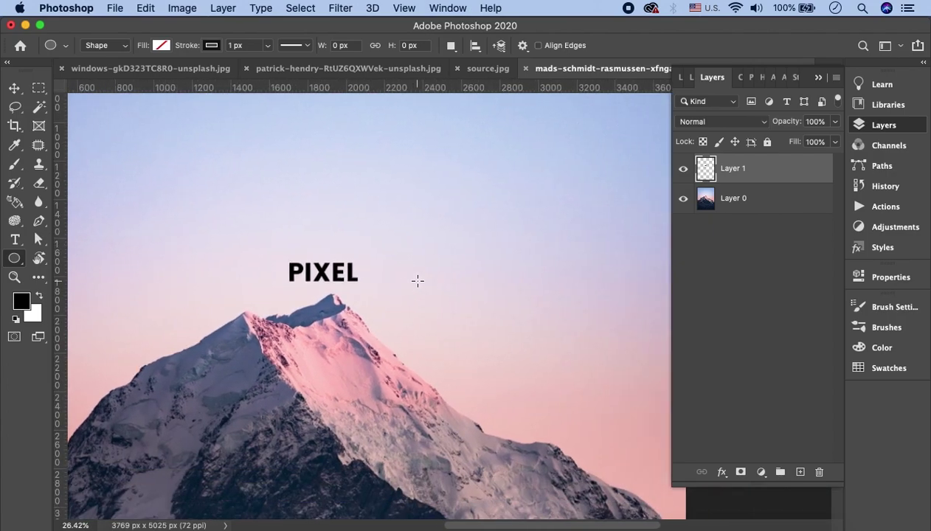
Replace the pixel-based PIXEL layer by pasting the artwork again as a Smart Object.
key("BackSpace")
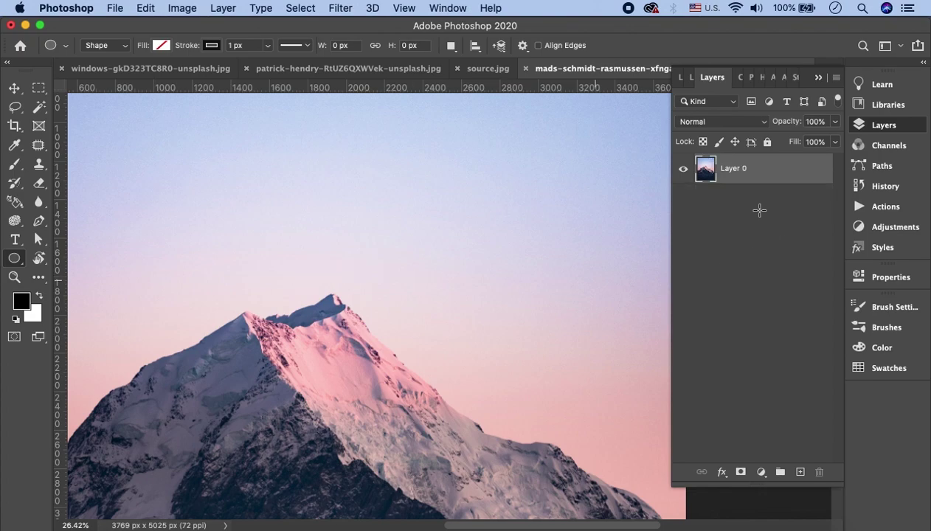
key("super+v")
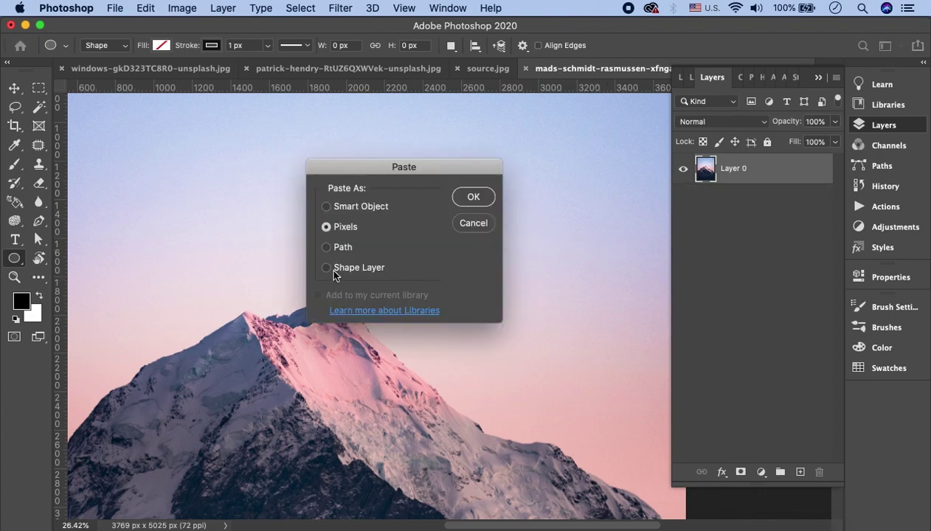
left_click(372, 210)
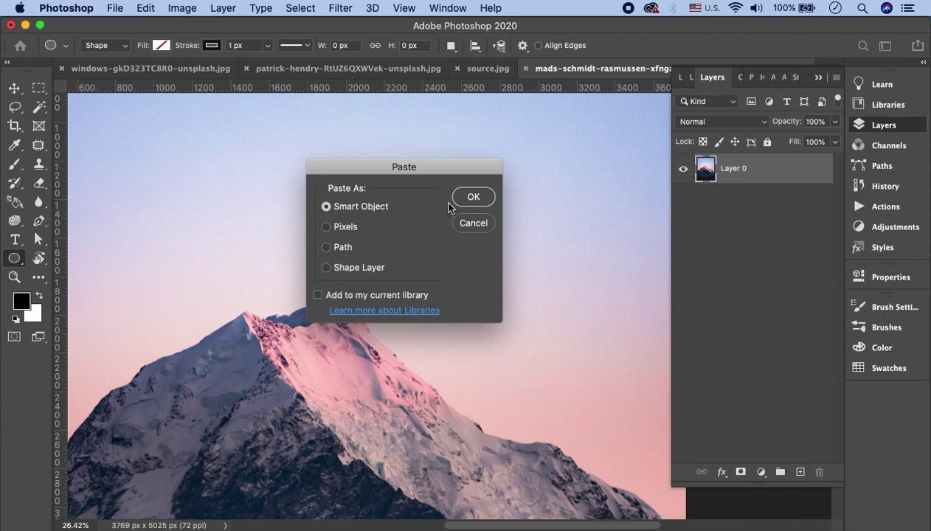
left_click(469, 197)
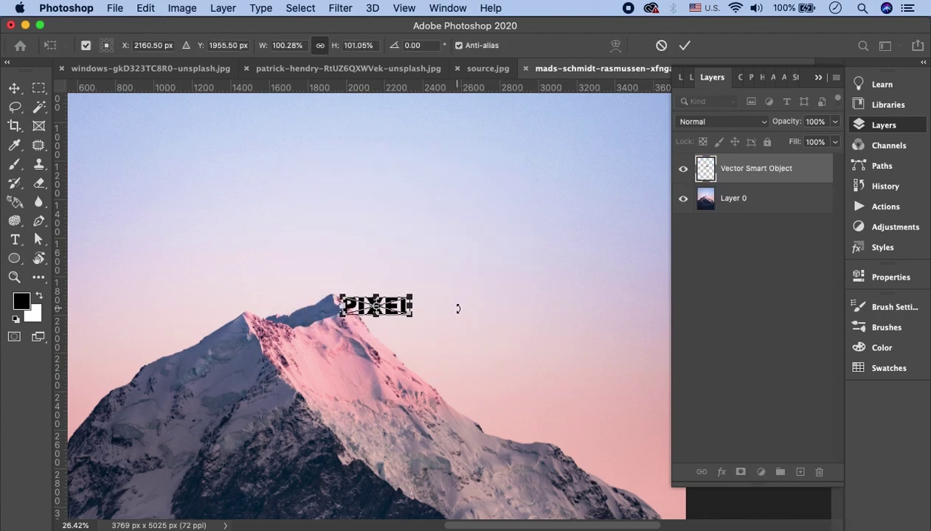
left_click(685, 46)
Enlarge PIXEL to nearly the full photo width, centred above the mountain peak.
key("super+t")
scroll(412, 299, "down", 3)
left_click_drag(429, 299, 557, 194)
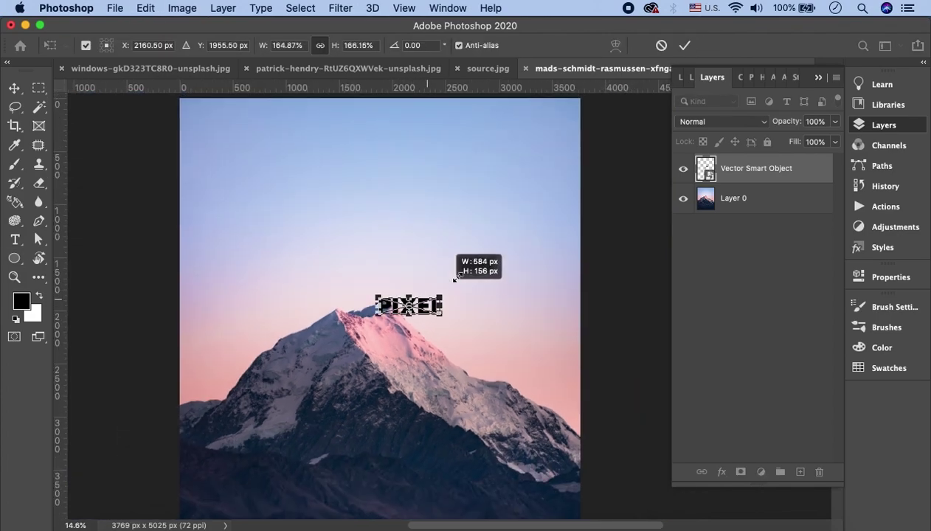
left_click_drag(487, 270, 457, 240)
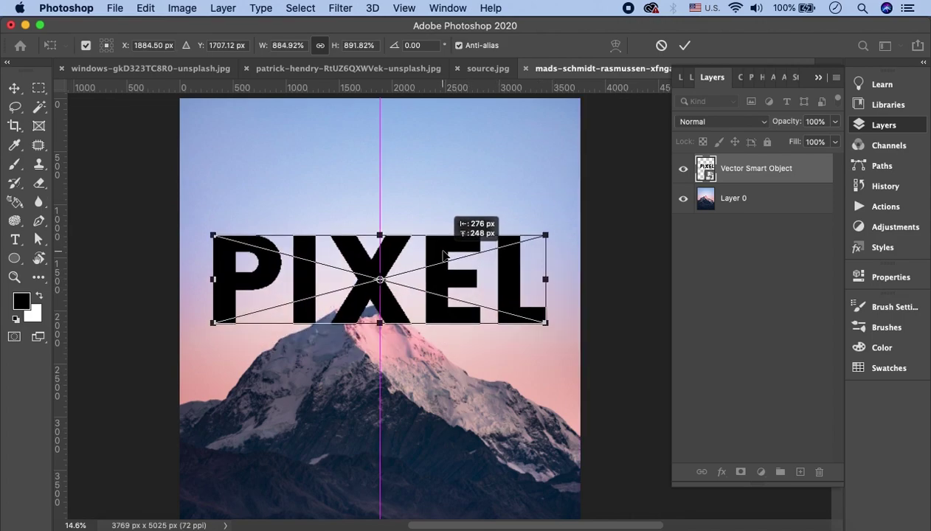
left_click_drag(545, 230, 575, 213)
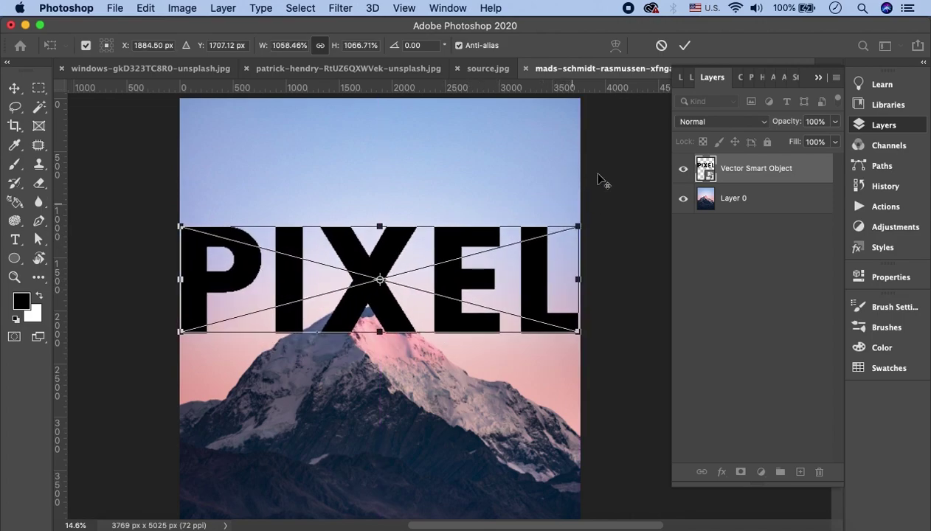
left_click(692, 46)
key("u")
scroll(377, 276, "up", 3)
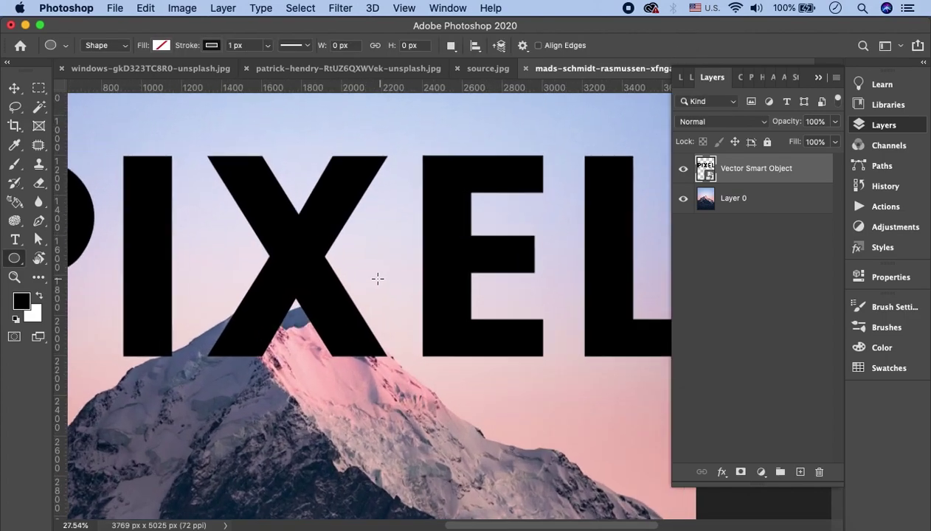
scroll(300, 245, "up", 3)
scroll(311, 247, "up", 2)
scroll(345, 264, "up", 2)
scroll(345, 305, "up", 1)
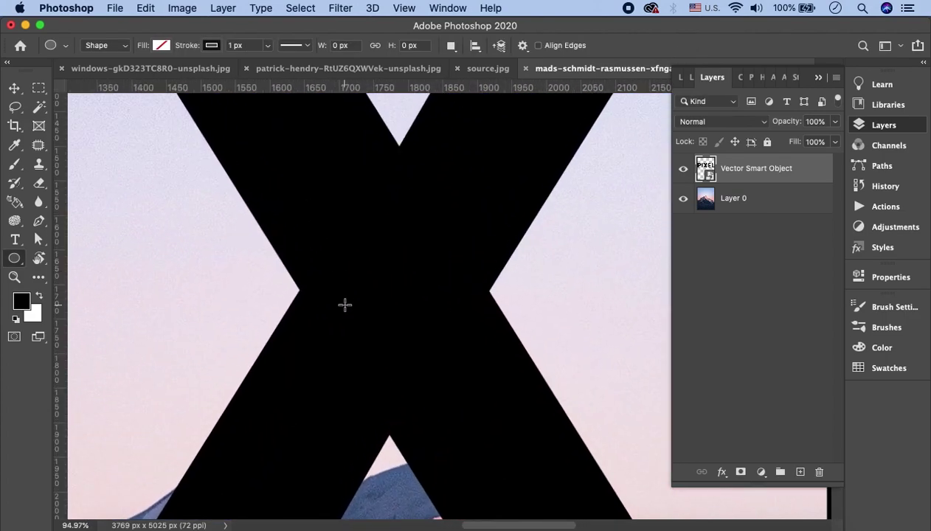
scroll(345, 306, "up", 1)
scroll(345, 305, "up", 2)
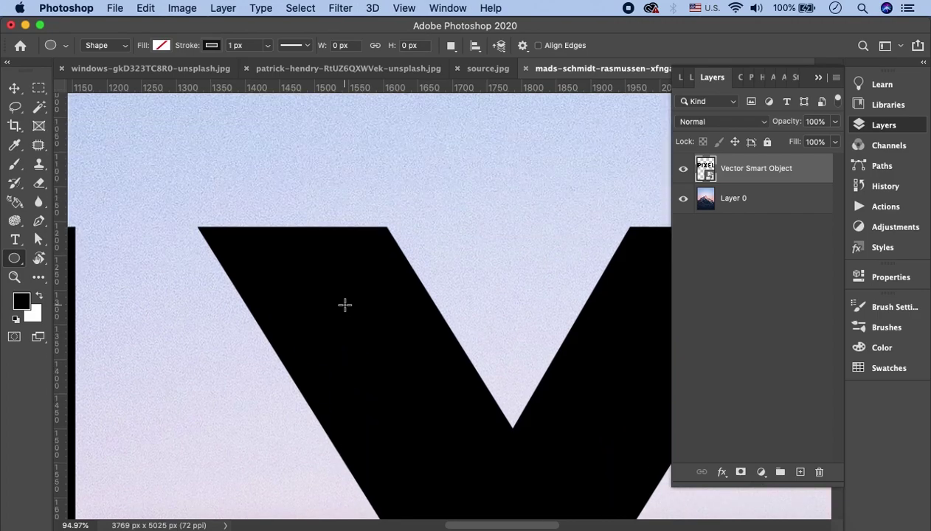
scroll(345, 305, "up", 2)
scroll(370, 381, "up", 1)
scroll(376, 390, "up", 2)
scroll(346, 406, "up", 1)
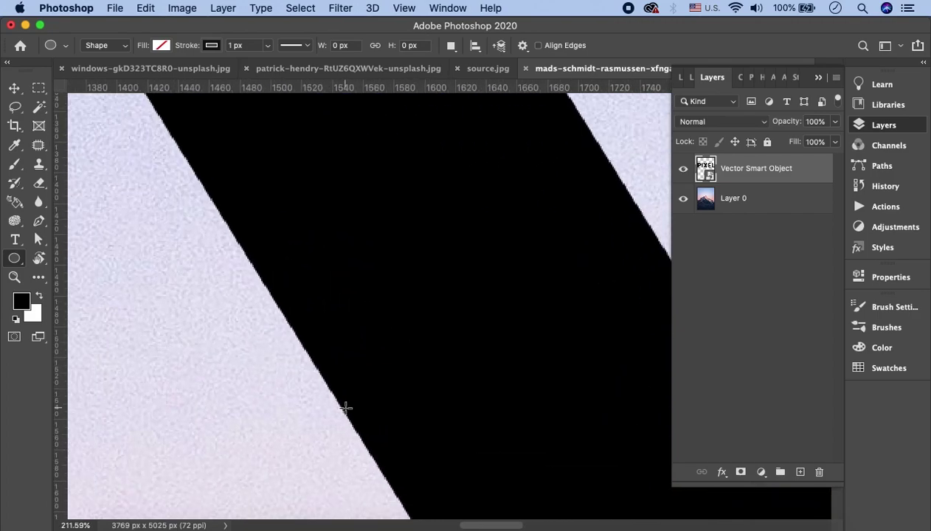
scroll(346, 407, "down", 3)
scroll(346, 407, "down", 2)
scroll(446, 305, "up", 1)
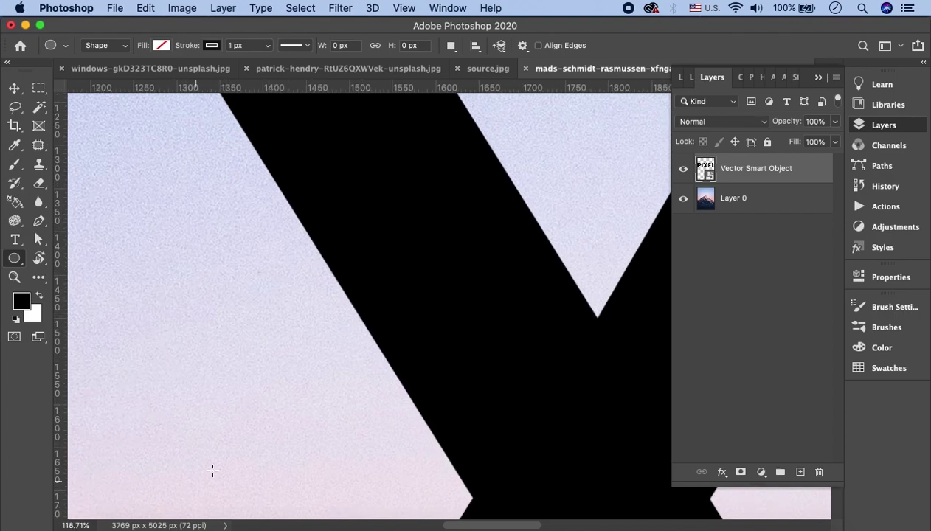
scroll(326, 391, "right", 5)
scroll(326, 390, "down", 3)
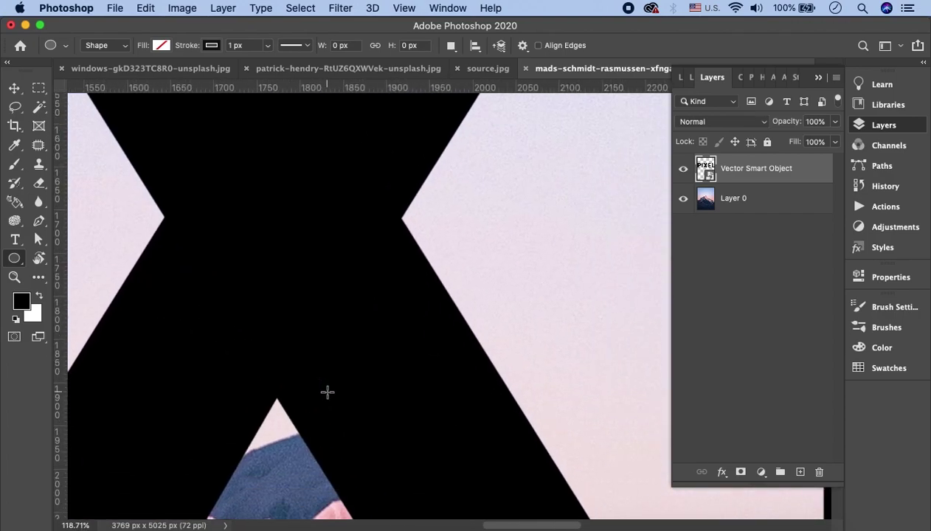
scroll(326, 390, "right", 5)
scroll(326, 390, "right", 3)
scroll(366, 284, "up", 2)
scroll(366, 284, "right", 1)
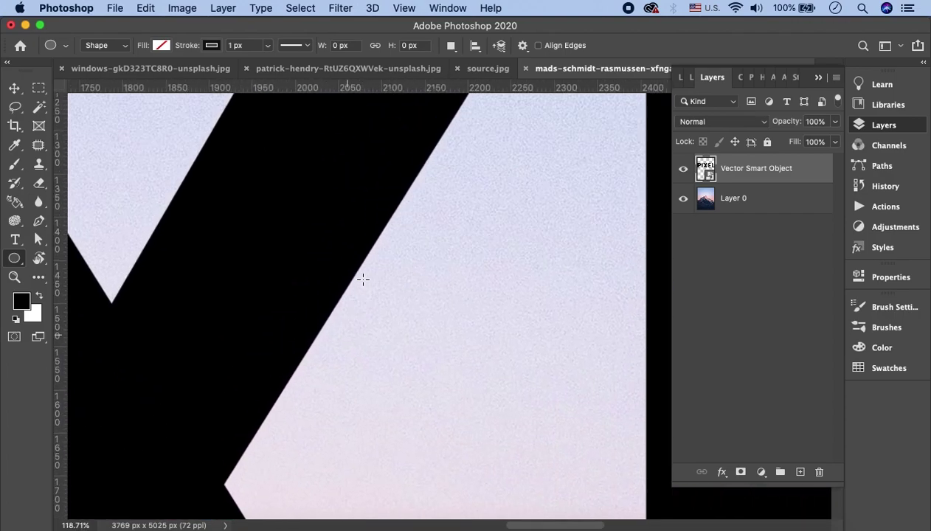
scroll(363, 279, "up", 2)
scroll(363, 279, "up", 2)
scroll(363, 279, "left", 5)
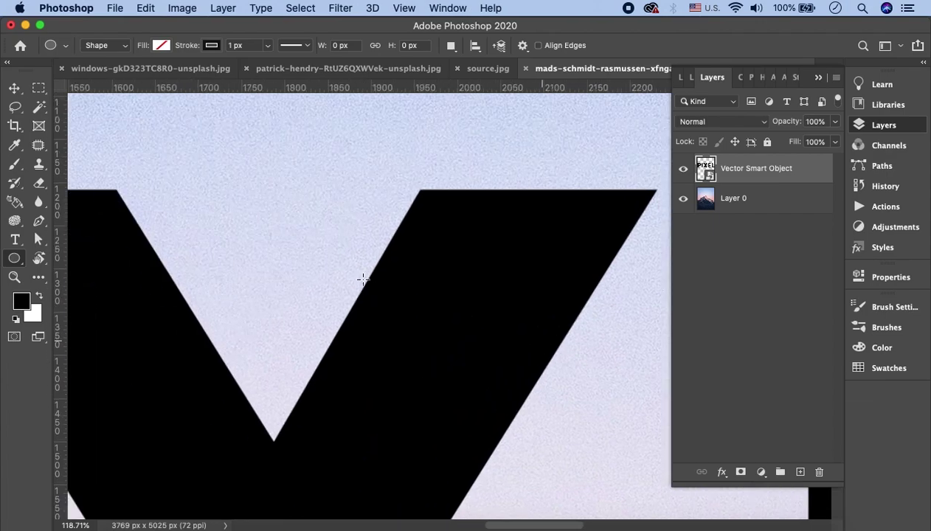
scroll(363, 279, "left", 1)
scroll(362, 279, "left", 12)
scroll(363, 279, "left", 5)
scroll(362, 279, "down", 5)
scroll(362, 279, "left", 5)
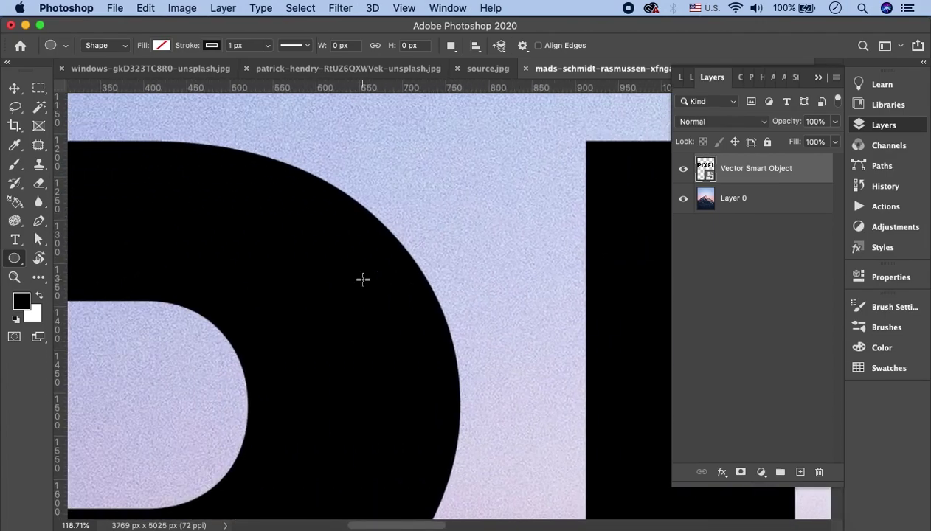
scroll(363, 279, "up", 1)
scroll(363, 279, "down", 3)
scroll(362, 279, "left", 5)
scroll(363, 279, "right", 9)
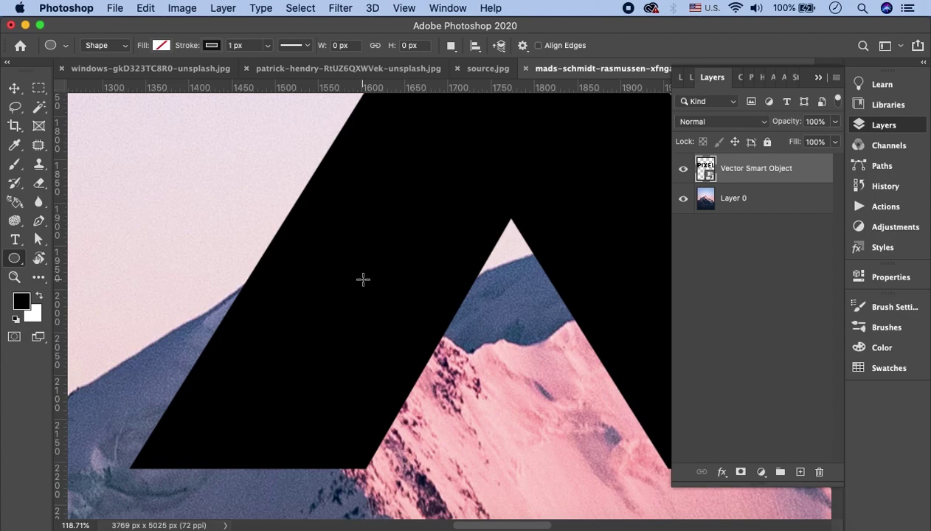
scroll(362, 279, "down", 2)
scroll(363, 279, "down", 2)
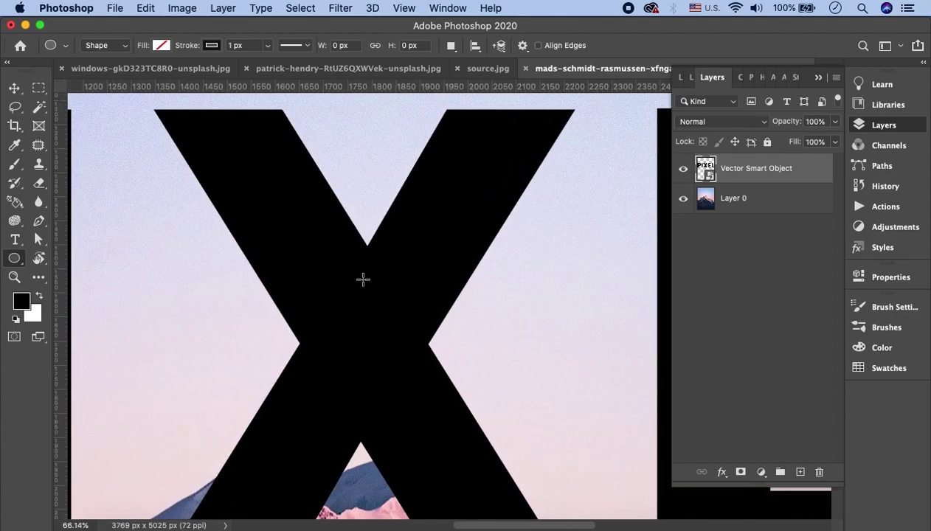
scroll(362, 279, "down", 2)
scroll(362, 279, "down", 2)
scroll(362, 279, "down", 2)
scroll(347, 277, "right", 3)
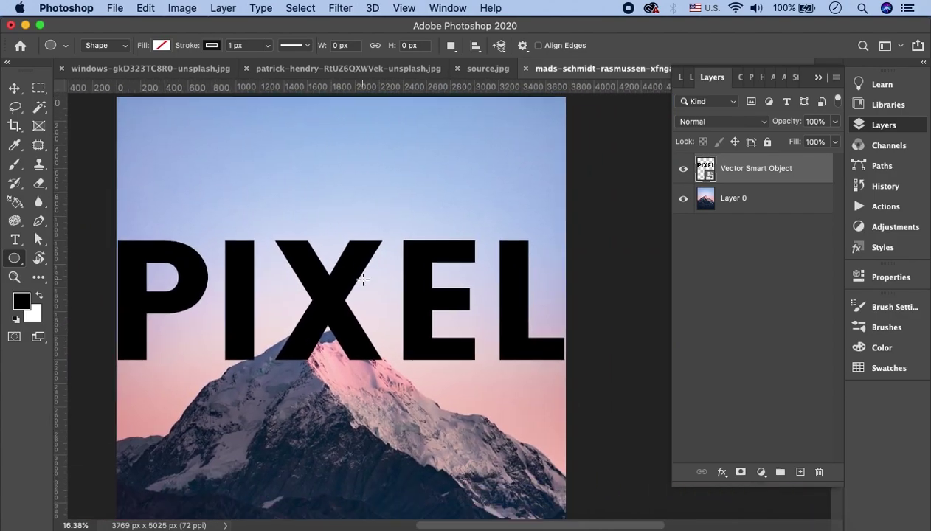
scroll(328, 273, "up", 2)
scroll(328, 274, "up", 1)
scroll(328, 274, "left", 4)
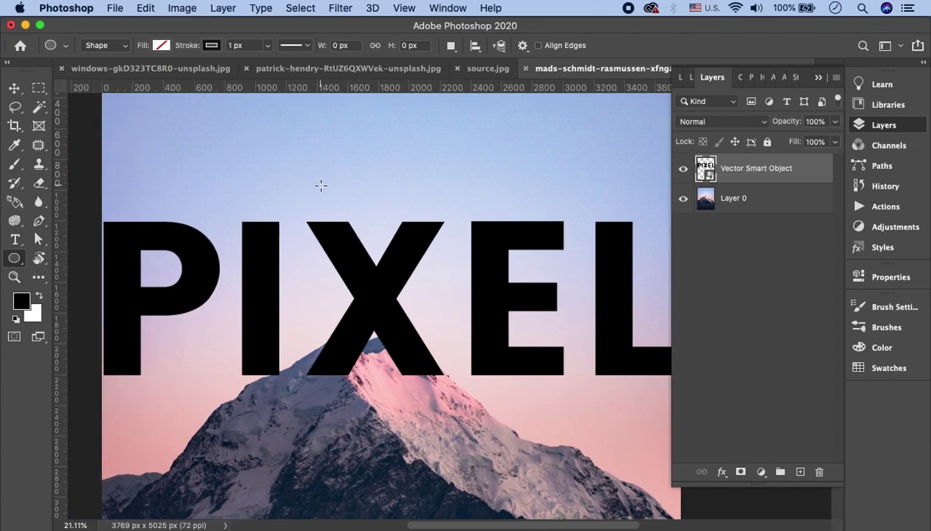
Shrink the PIXEL smart object to a small logo in the photo's top-right corner.
key("ctrl+t")
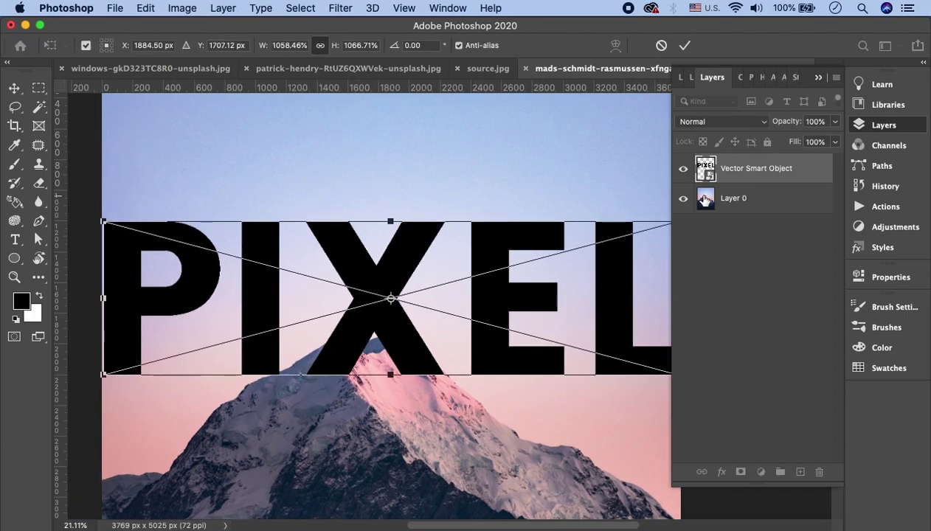
left_click_drag(103, 221, 207, 247)
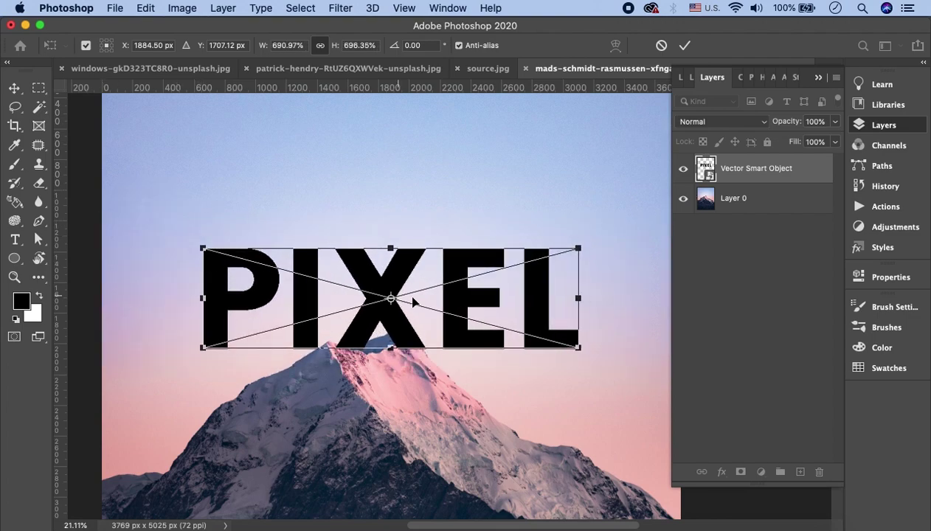
scroll(416, 303, "down", 1)
scroll(417, 302, "down", 3)
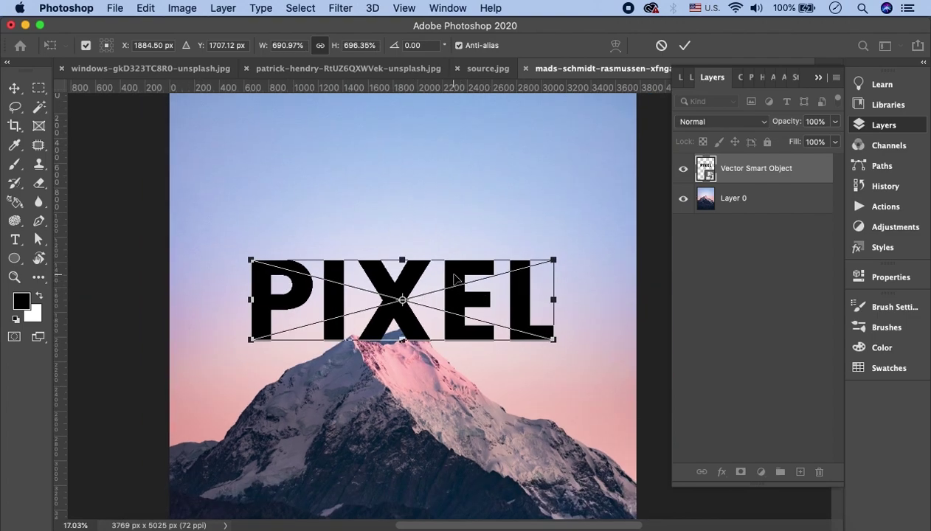
left_click_drag(456, 280, 456, 219)
scroll(457, 236, "up", 2)
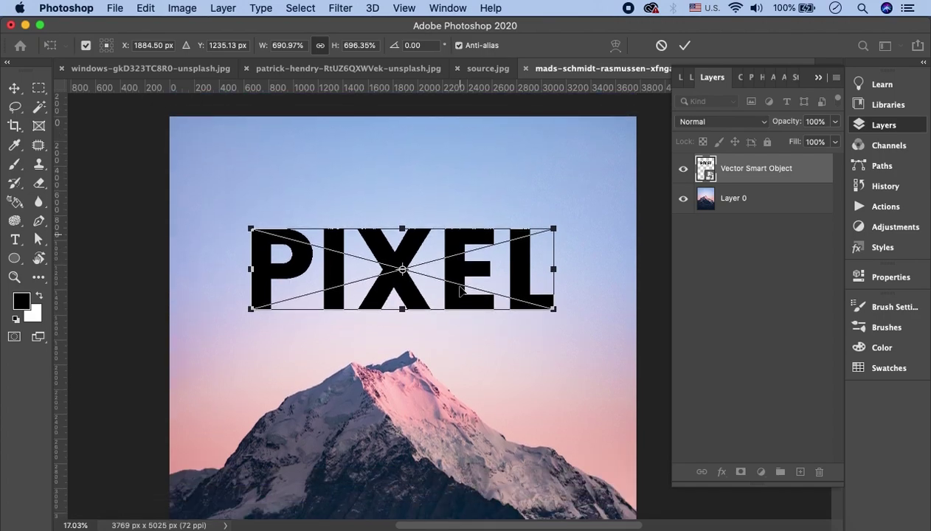
left_click_drag(458, 257, 521, 157)
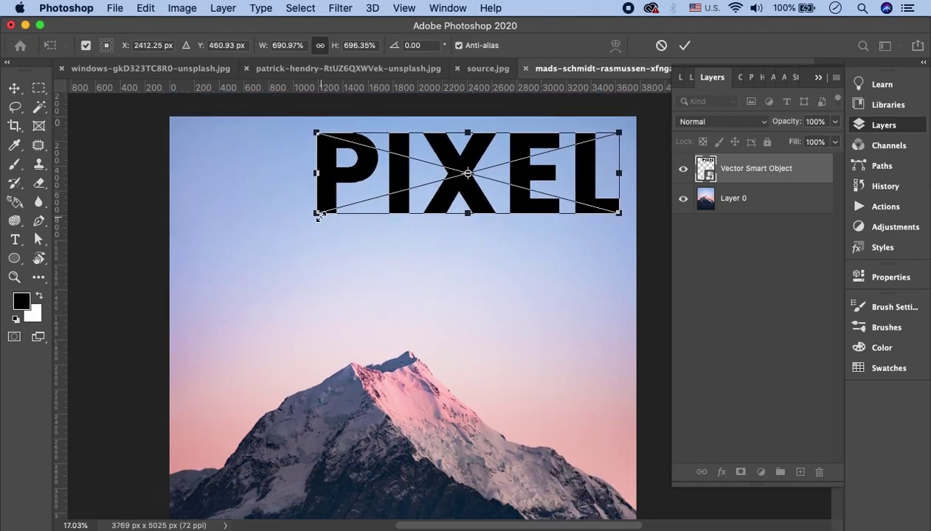
left_click_drag(315, 213, 553, 161)
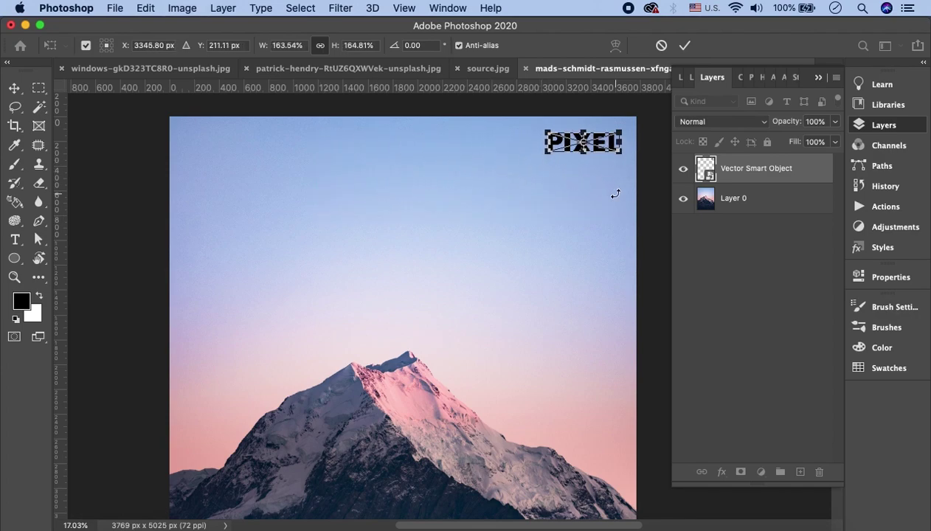
left_click(684, 46)
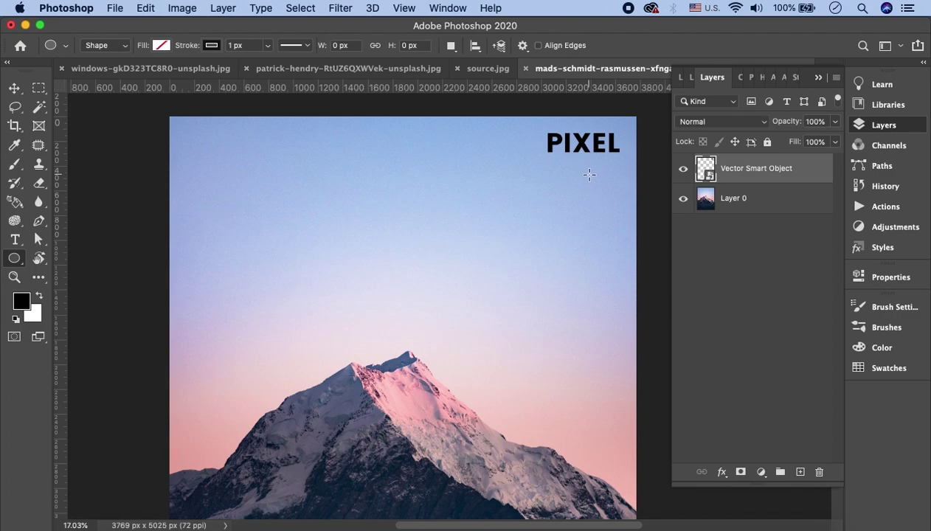
Open the PIXEL smart object in Illustrator, fill all letters white (#ffffff) and save.
double_click(710, 181)
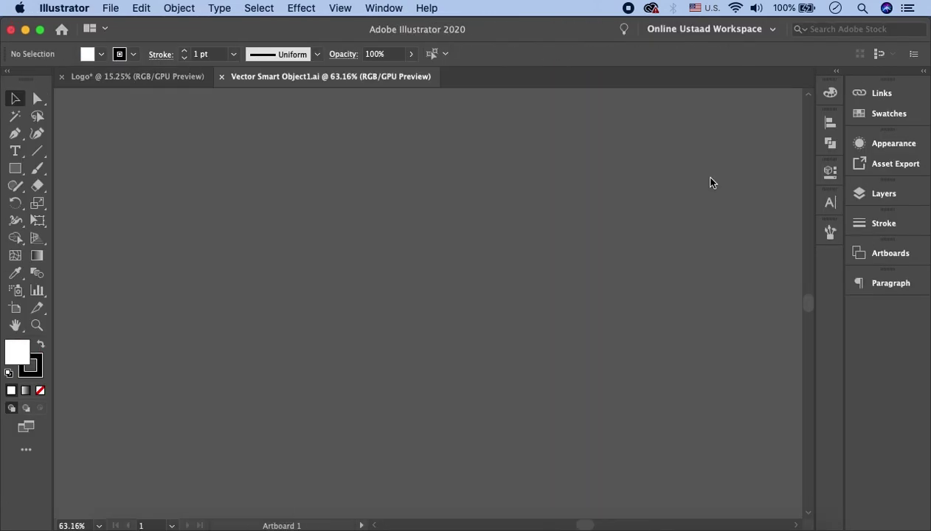
scroll(317, 125, "down", 5)
scroll(292, 92, "down", 5)
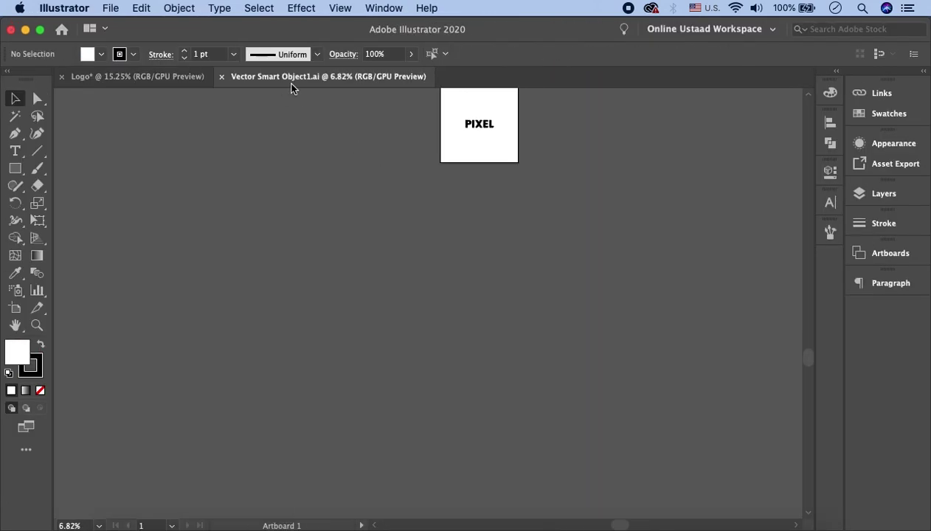
scroll(484, 147, "up", 5)
scroll(447, 160, "up", 5)
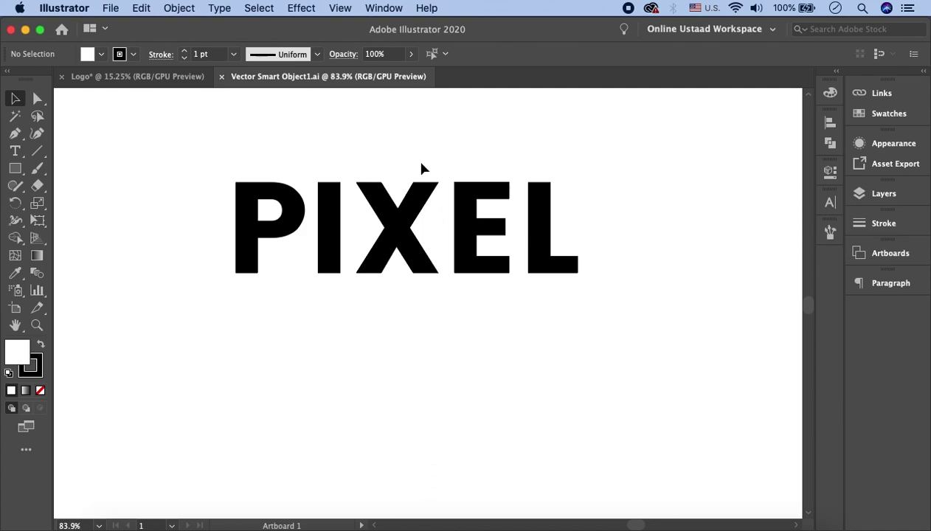
left_click(395, 237)
key("super+a")
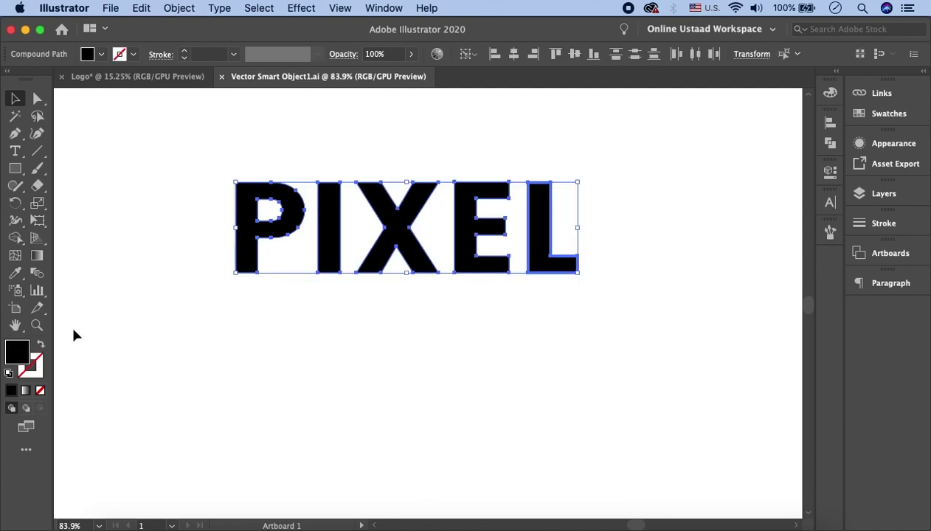
double_click(17, 352)
type("ffffff")
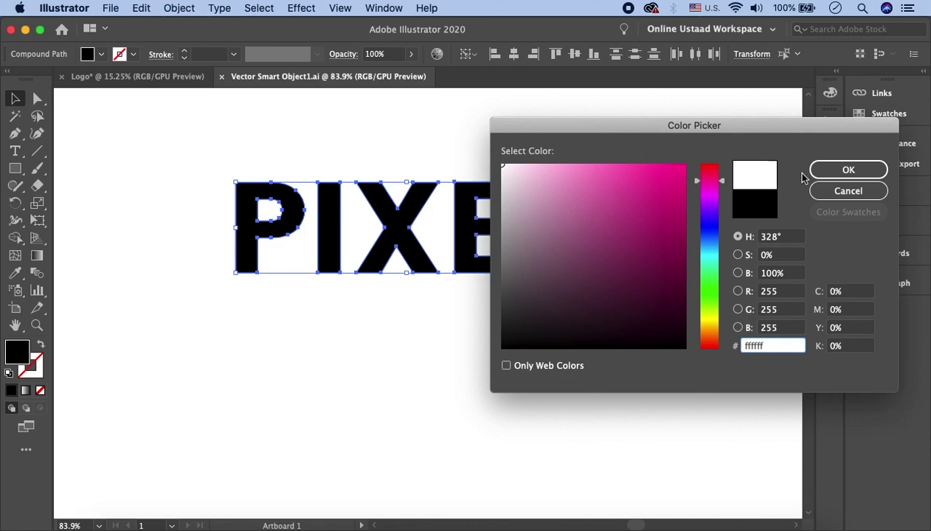
left_click(812, 171)
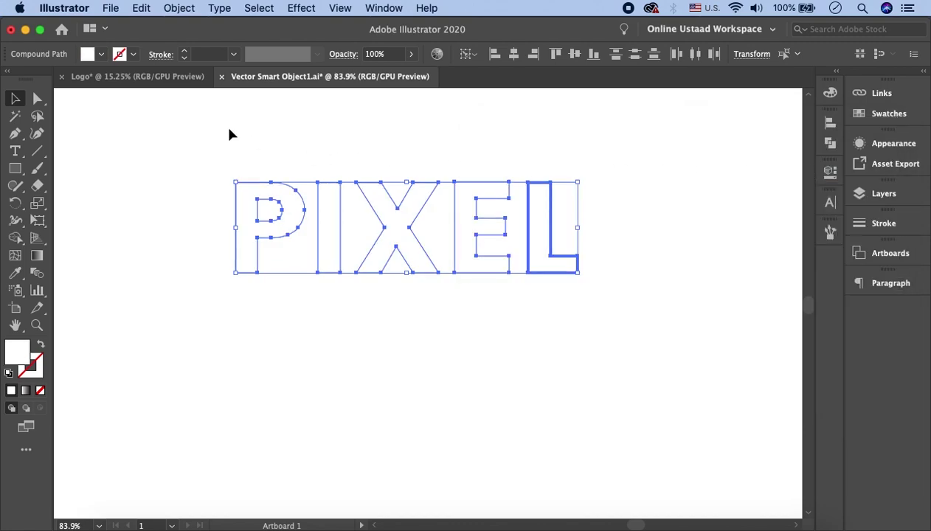
left_click(104, 8)
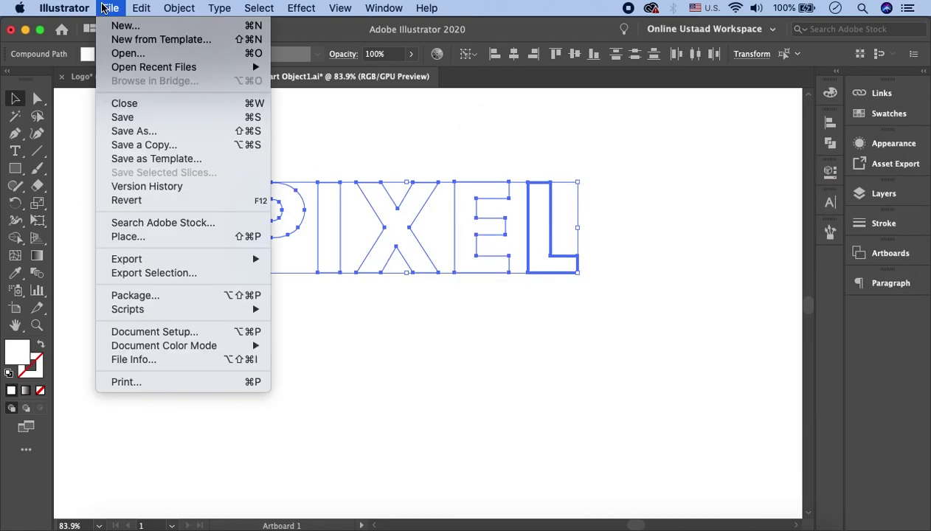
left_click(126, 117)
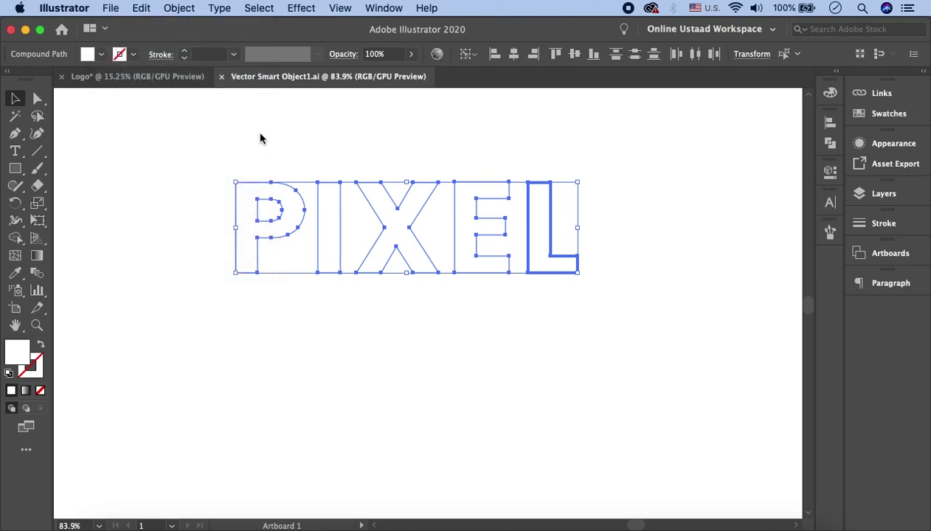
Recolour only the E and L magenta (#ed2995) and save the smart object.
left_click(372, 527)
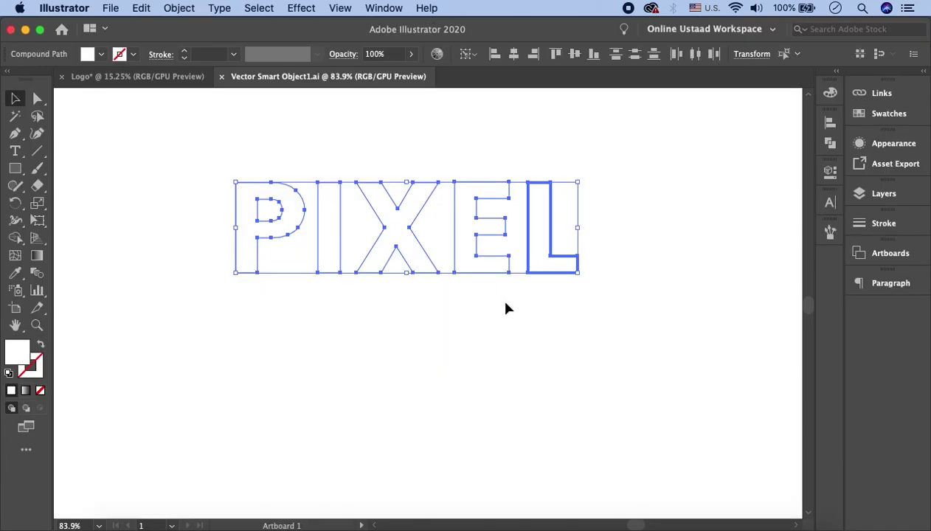
left_click(505, 306)
left_click_drag(605, 345, 493, 183)
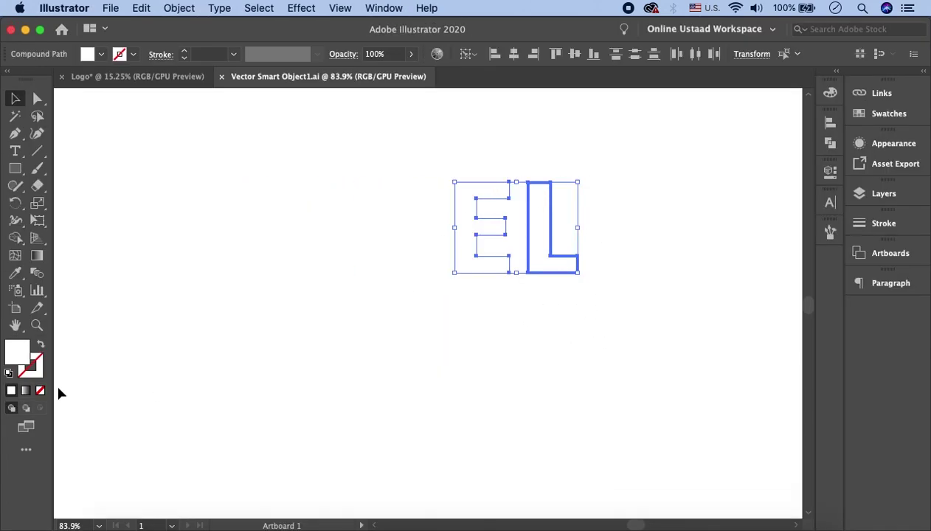
double_click(20, 353)
left_click(655, 177)
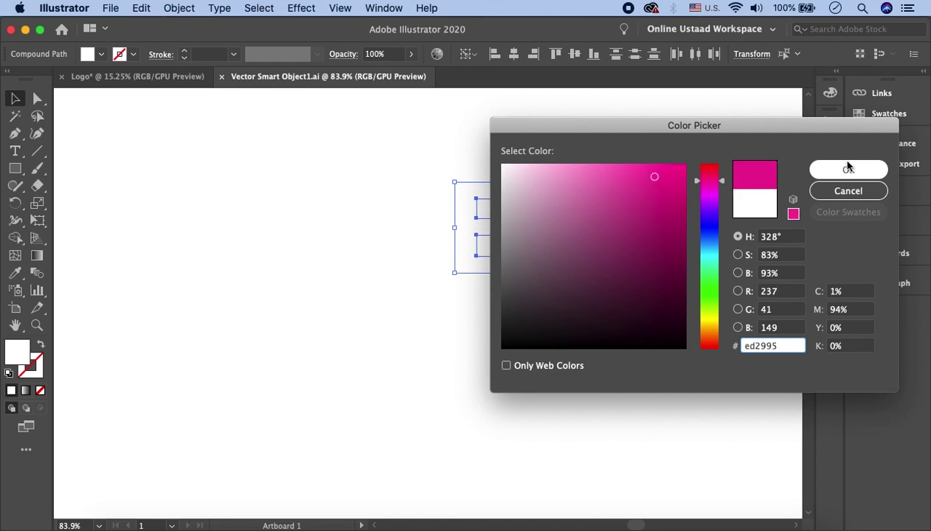
left_click(848, 168)
left_click(629, 301)
left_click(114, 8)
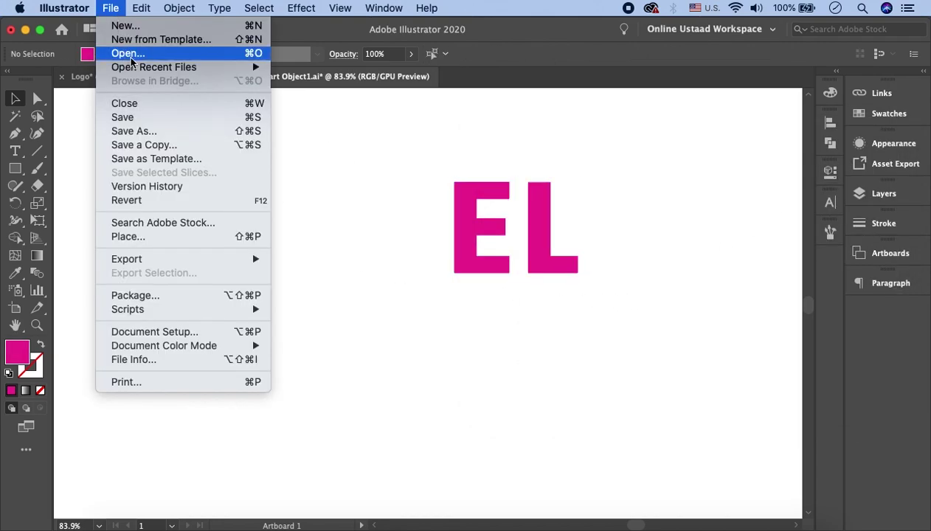
left_click(123, 117)
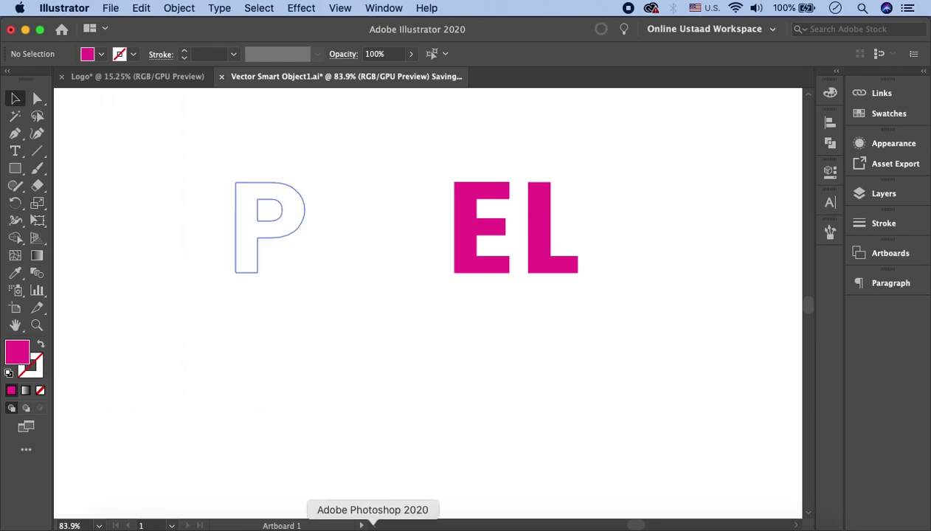
left_click(373, 523)
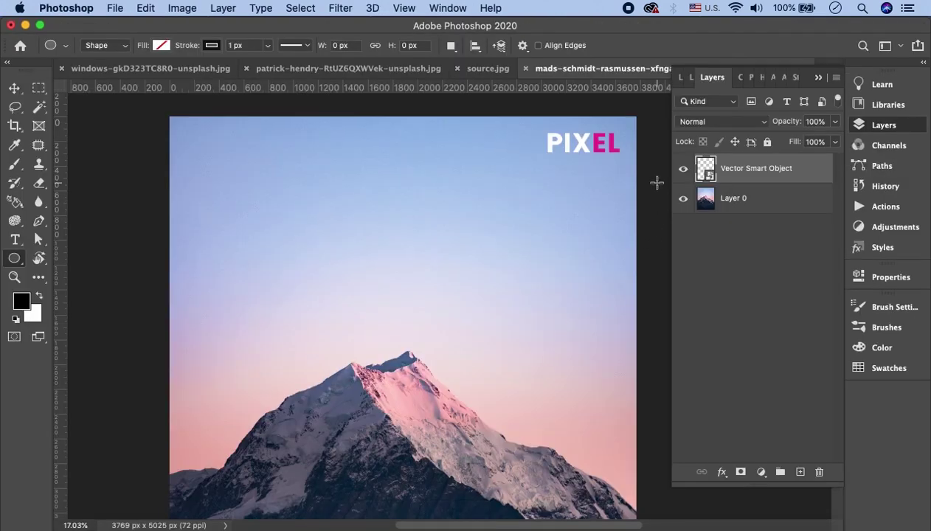
left_click(416, 523)
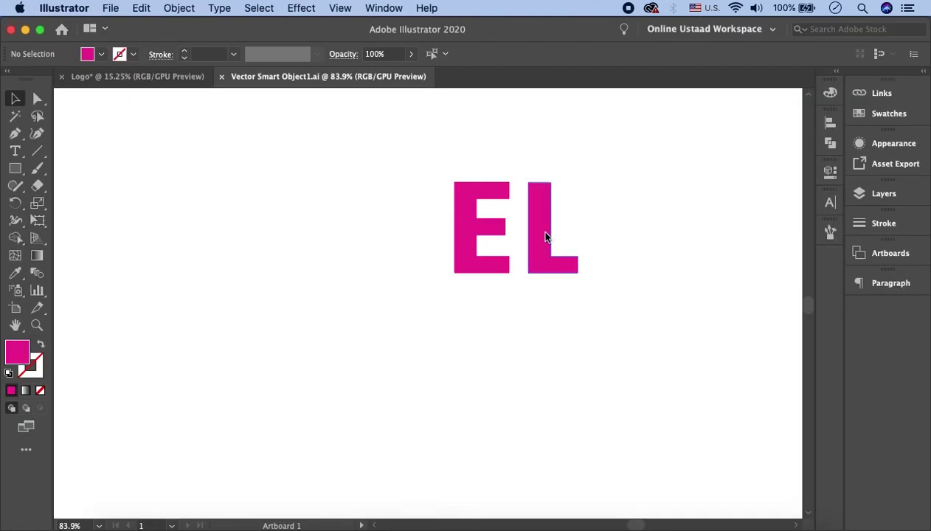
Drag the magenta L's anchor points into a plain rectangle and save the smart object.
key("super+0")
left_click(36, 101)
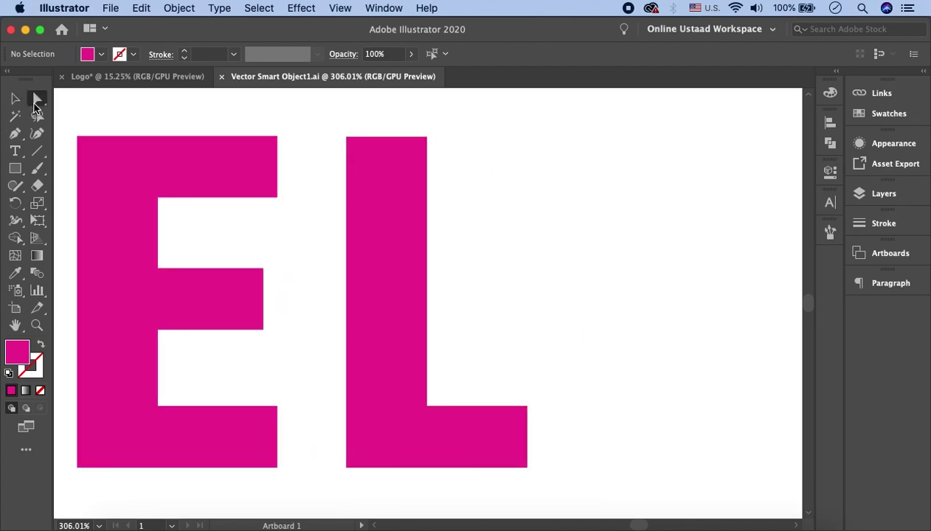
left_click(433, 150)
left_click_drag(426, 137, 531, 143)
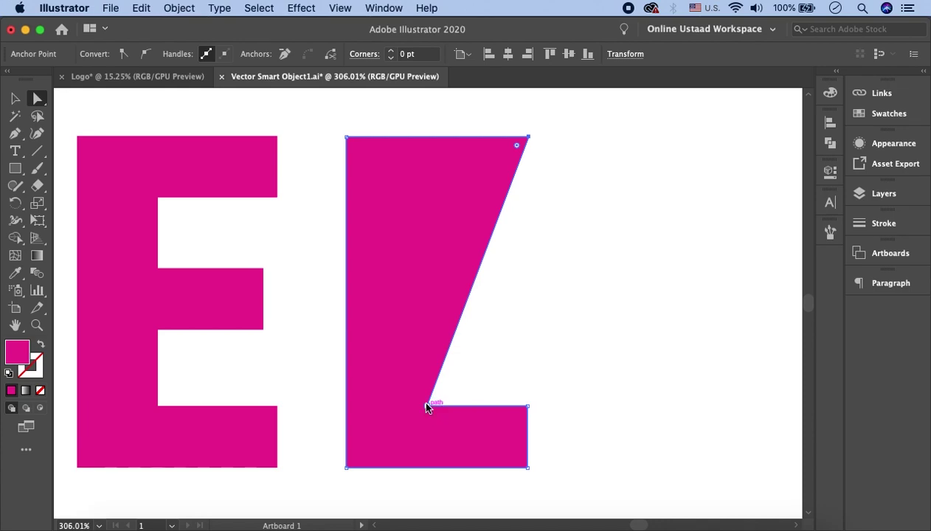
left_click_drag(427, 405, 529, 407)
scroll(529, 395, "down", 5)
scroll(531, 399, "down", 2)
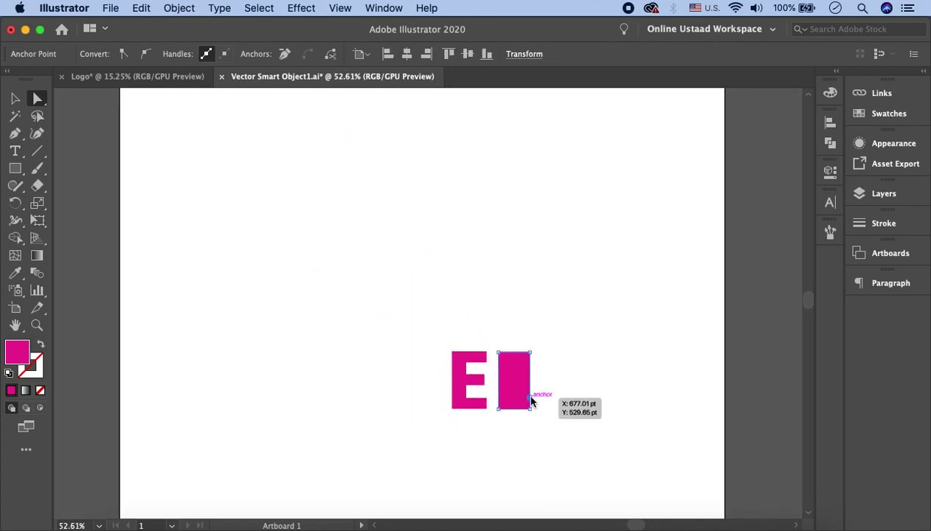
key("super+s")
left_click(349, 521)
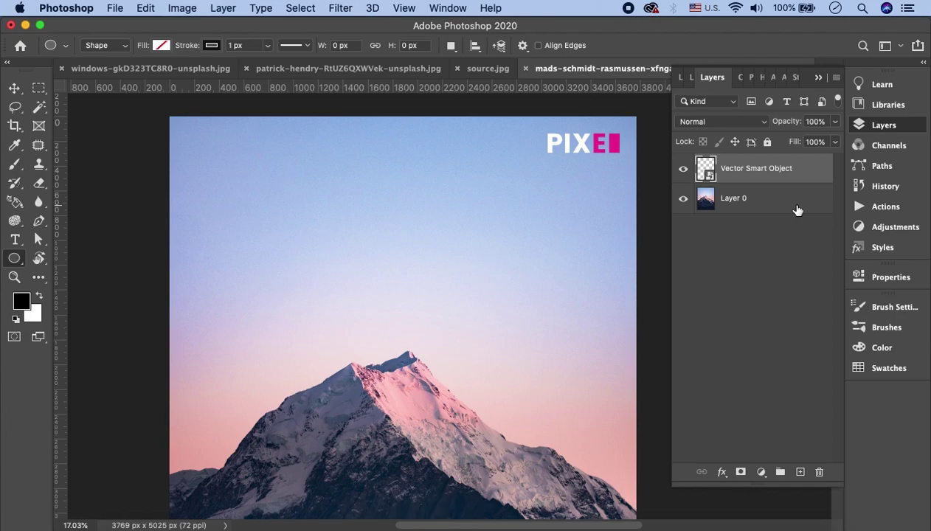
Open a new full-screen Chrome window and search images for 'pakistan logo'.
left_click(332, 523)
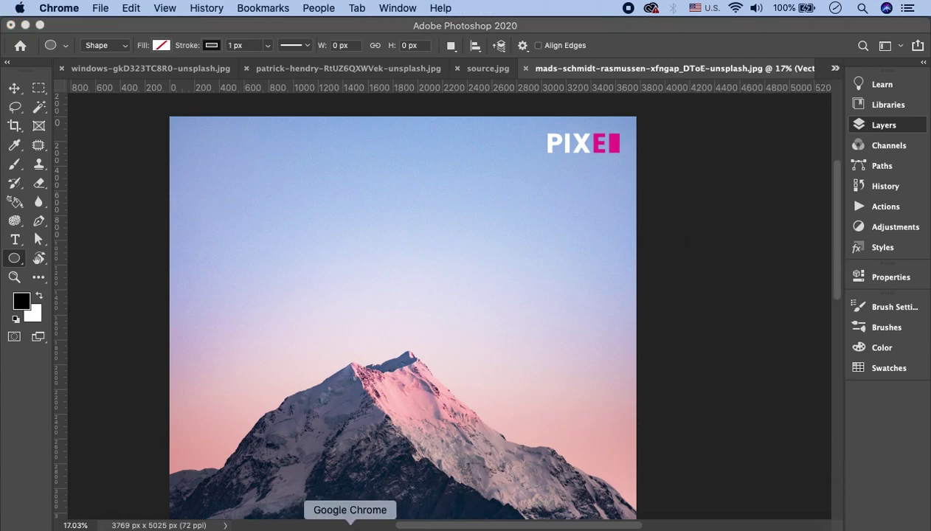
left_click(885, 35)
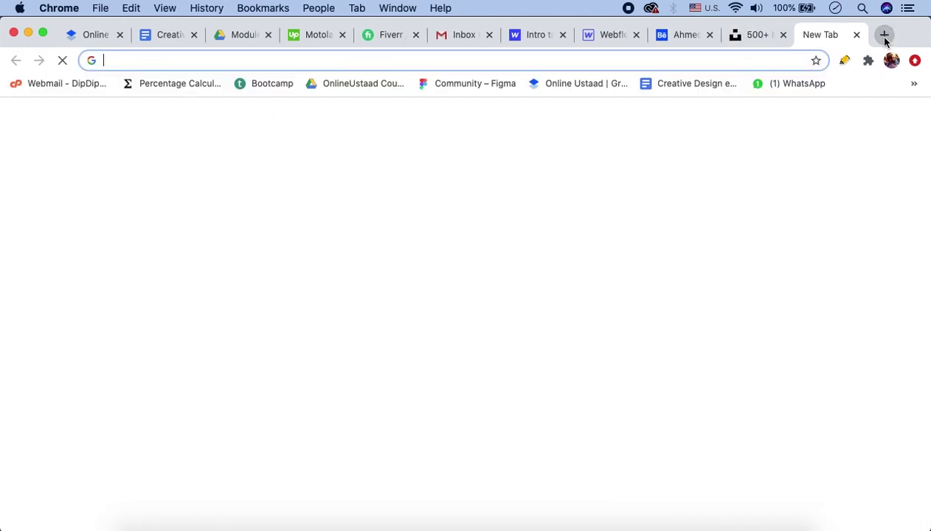
left_click_drag(826, 34, 174, 147)
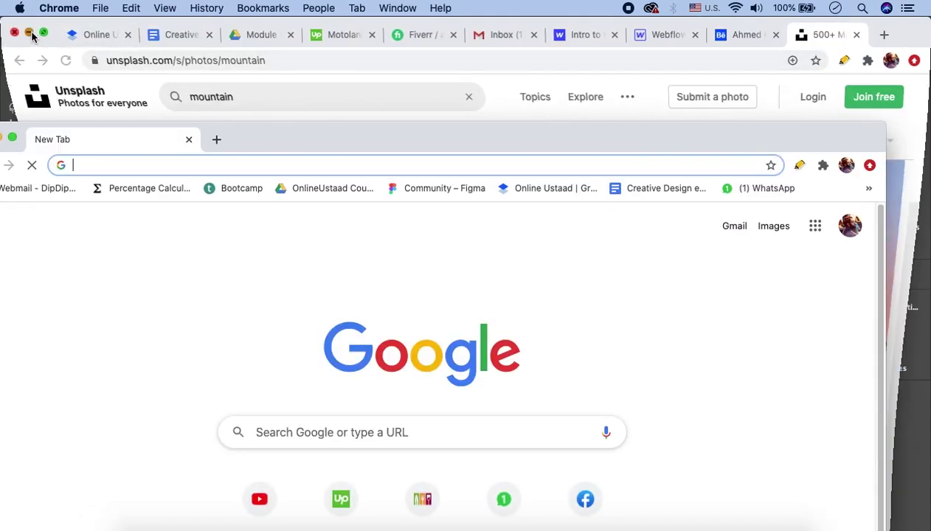
double_click(270, 124)
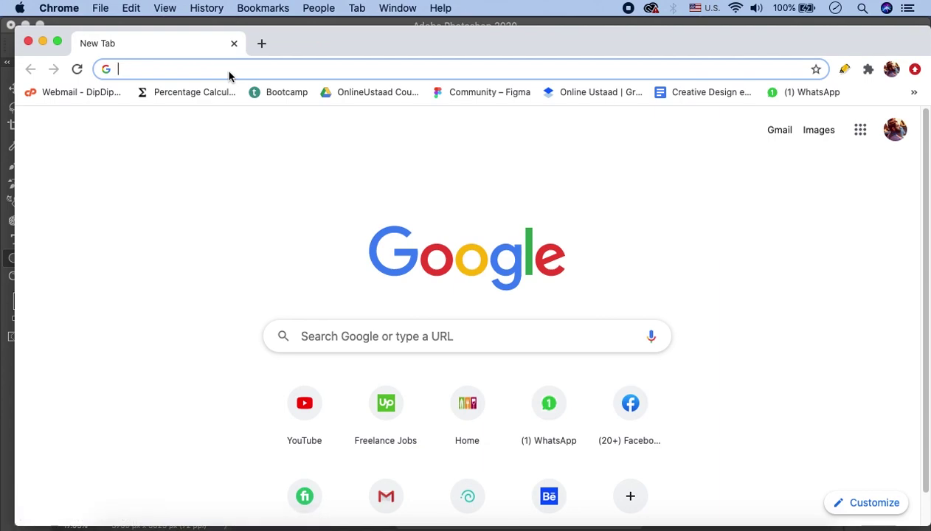
type("pak")
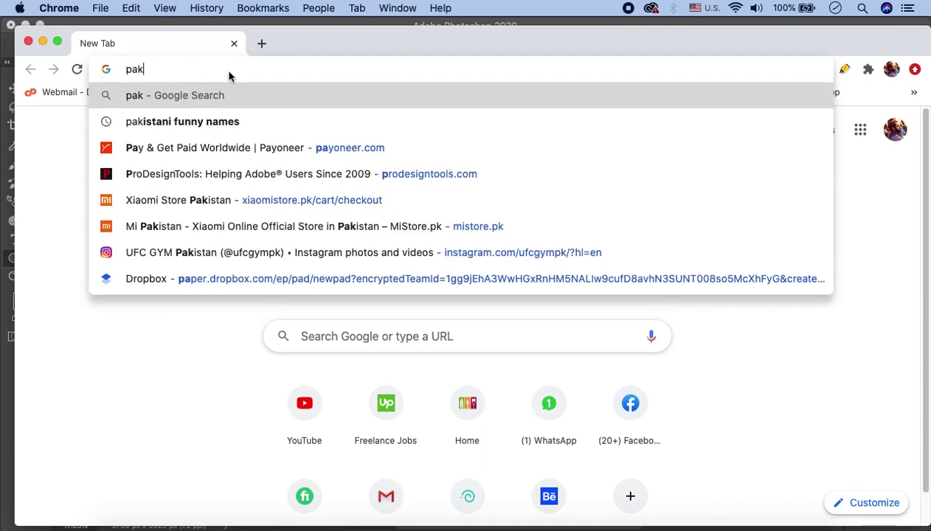
type("istan lo")
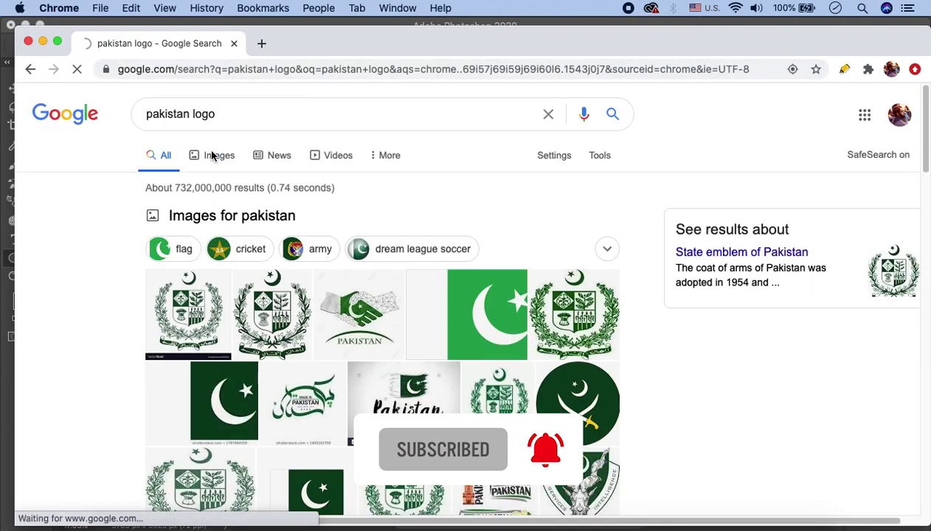
left_click(213, 156)
Browse the image results and open the green star cricket logo preview.
scroll(468, 237, "down", 5)
scroll(468, 237, "down", 5)
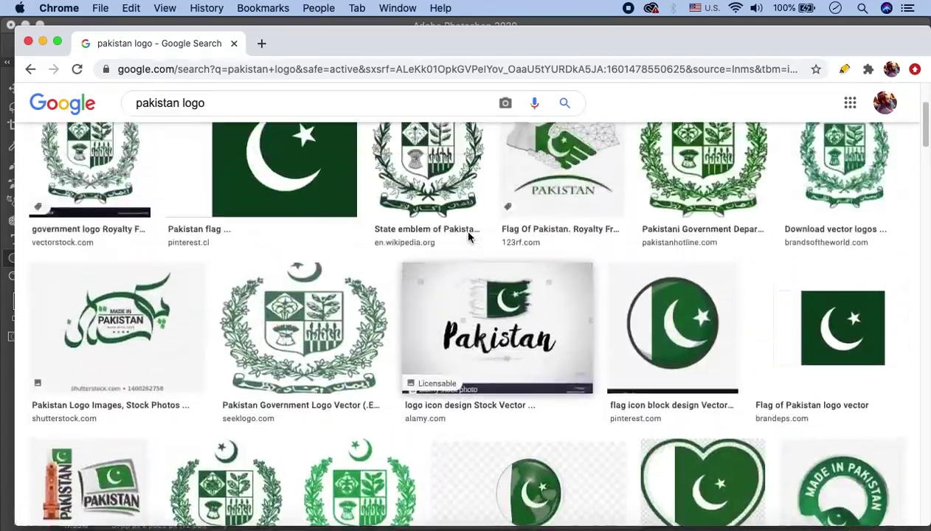
scroll(467, 237, "down", 5)
scroll(467, 237, "down", 5)
scroll(468, 237, "down", 5)
scroll(468, 237, "down", 3)
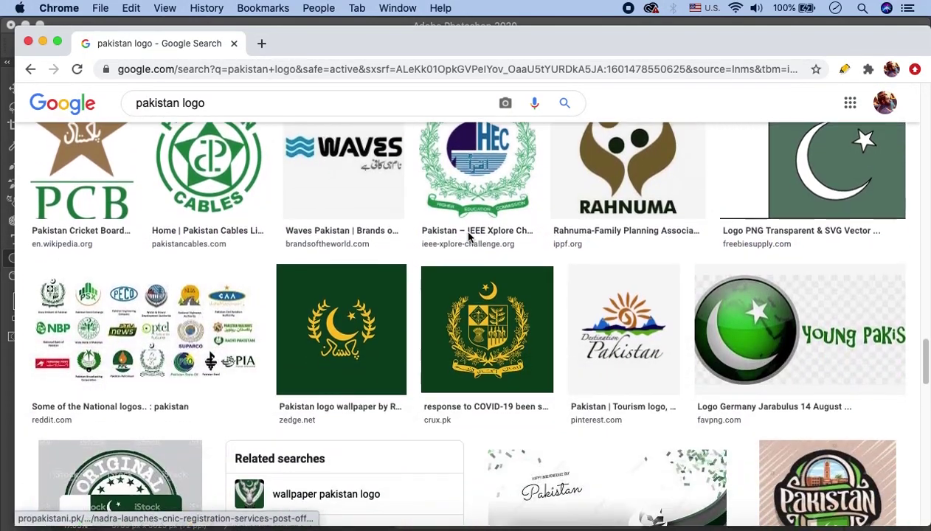
scroll(467, 237, "down", 3)
scroll(468, 237, "down", 5)
scroll(468, 237, "down", 2)
scroll(467, 236, "down", 5)
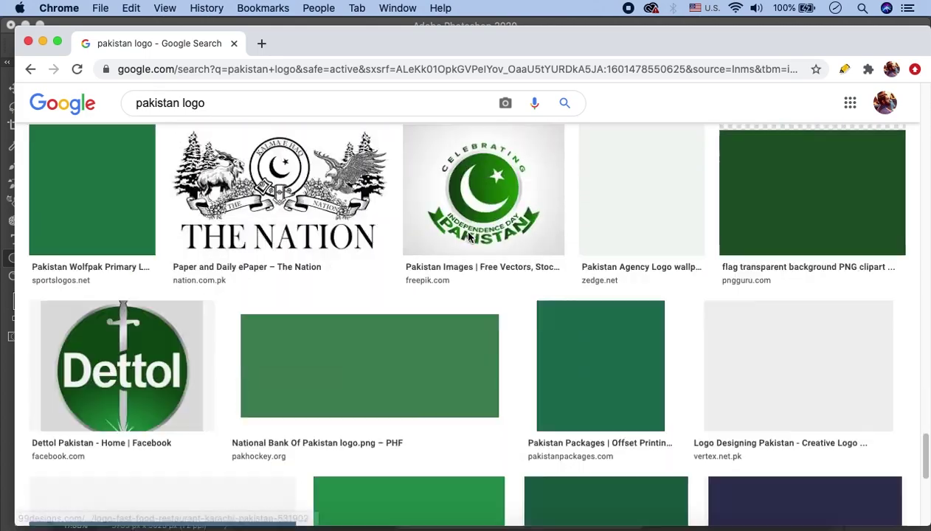
scroll(461, 229, "up", 4)
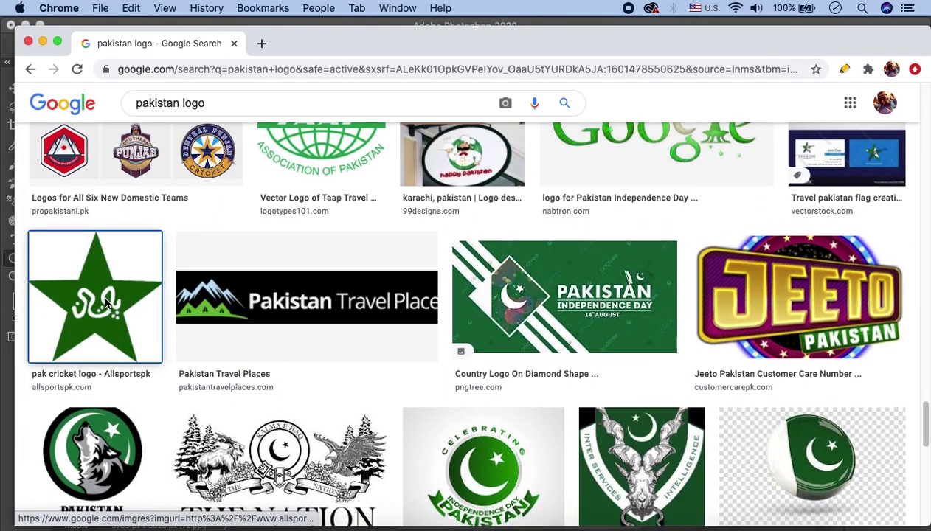
left_click(105, 302)
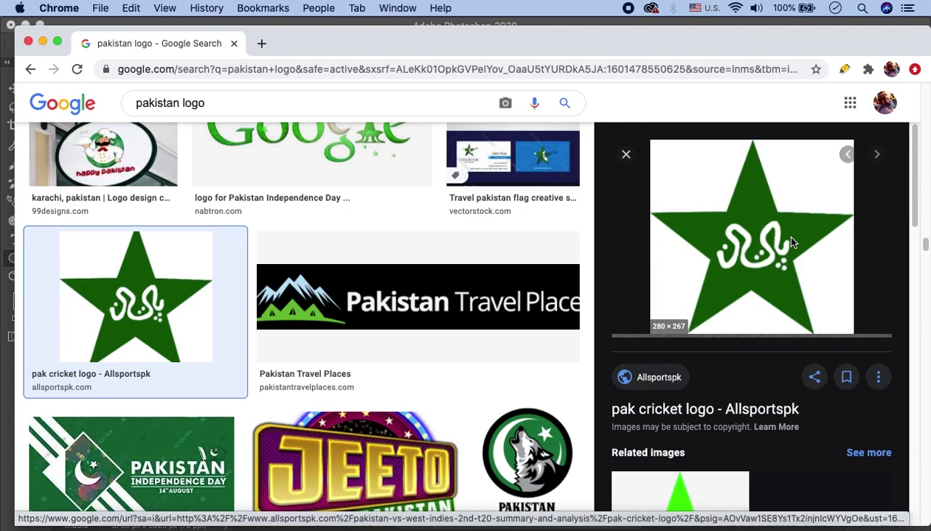
Save the star logo to the Desktop as images.png and place it on the mountain photo.
right_click(763, 217)
left_click(650, 341)
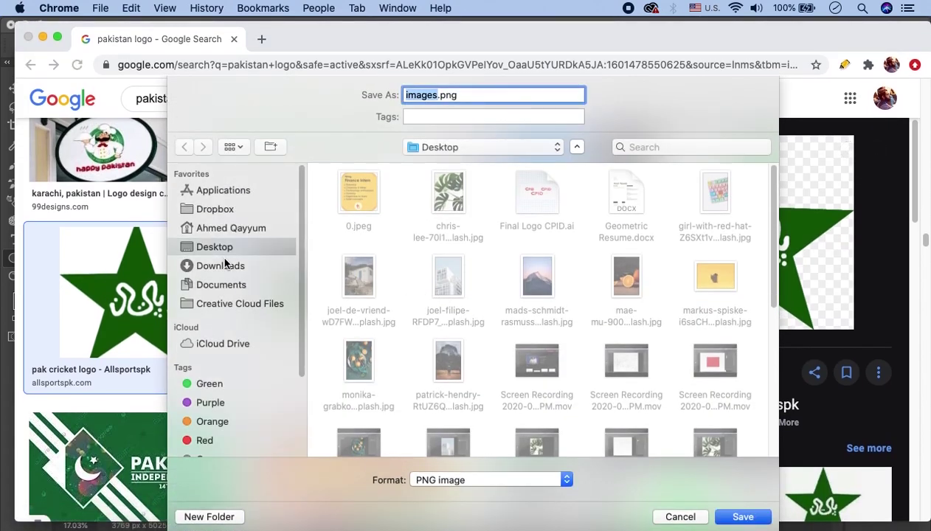
left_click(229, 265)
left_click(273, 248)
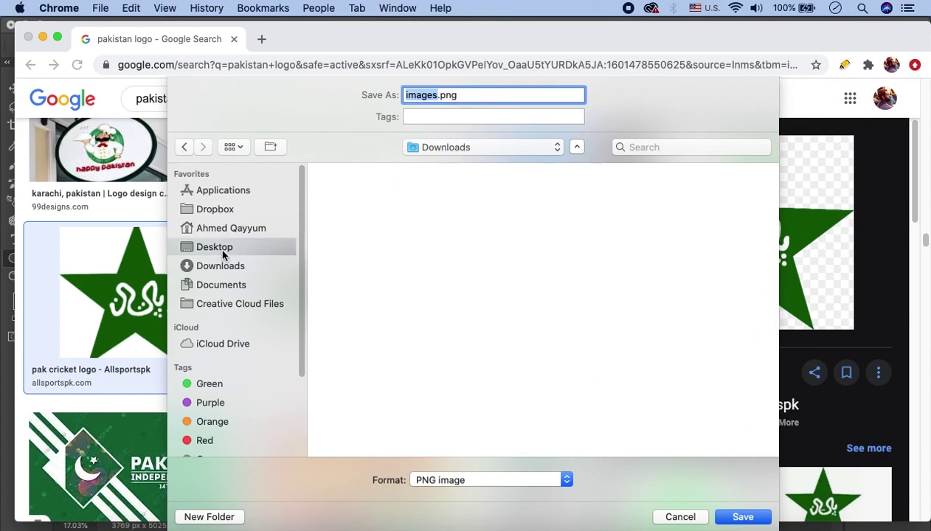
left_click(743, 516)
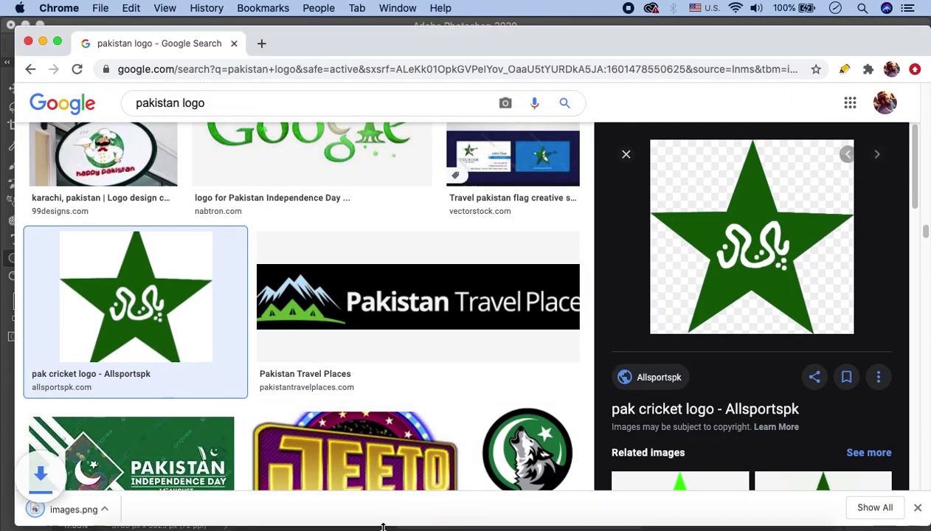
mouse_move(590, 304)
left_mouse_down()
mouse_move(555, 204)
mouse_move(488, 143)
left_mouse_up()
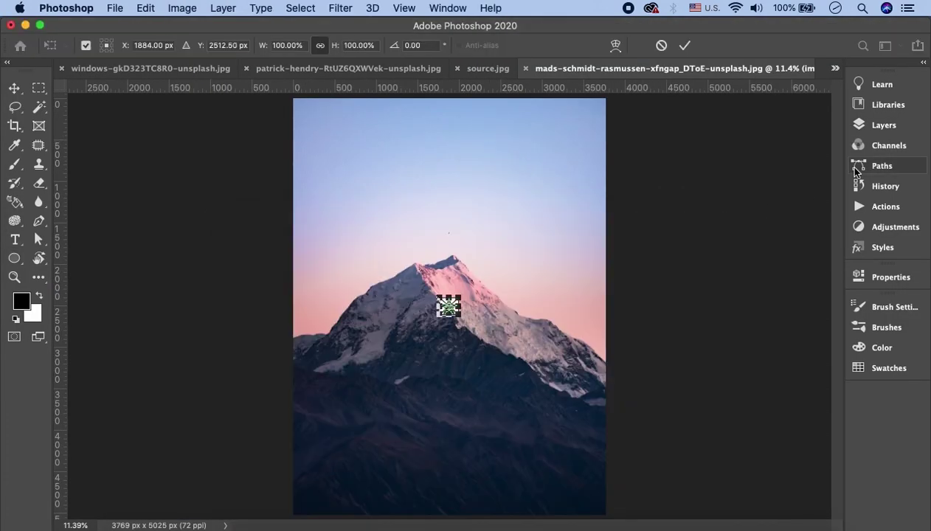
left_click(861, 125)
Commit the placed star, delete the duplicate images layer and rasterize the remaining one.
left_click(783, 208)
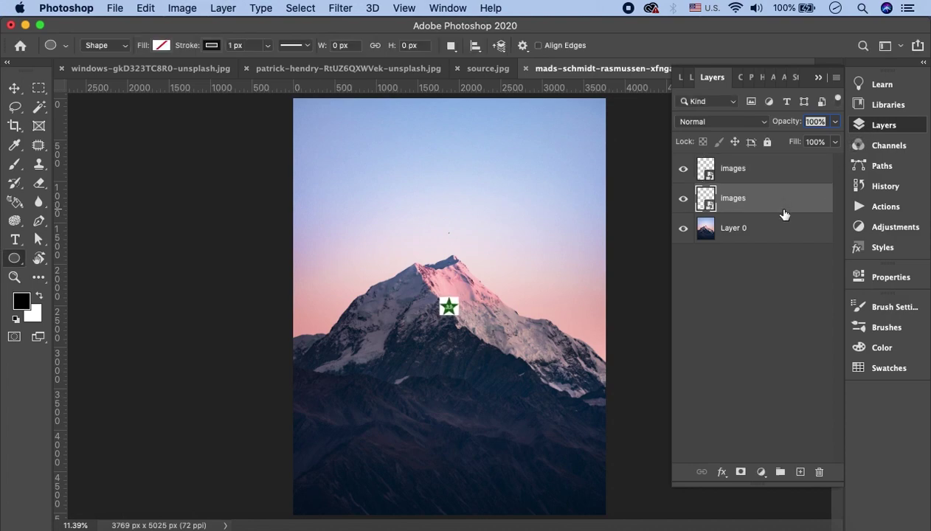
left_click(819, 472)
right_click(719, 170)
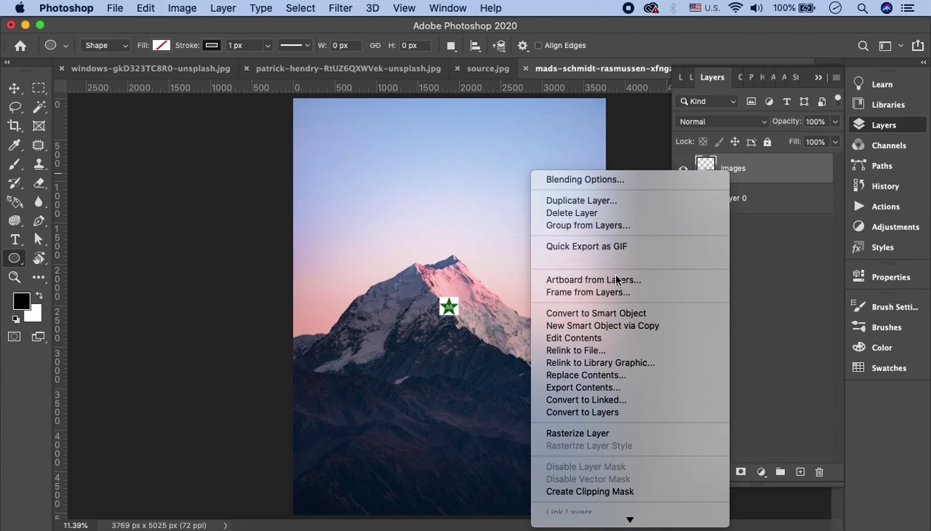
left_click(609, 433)
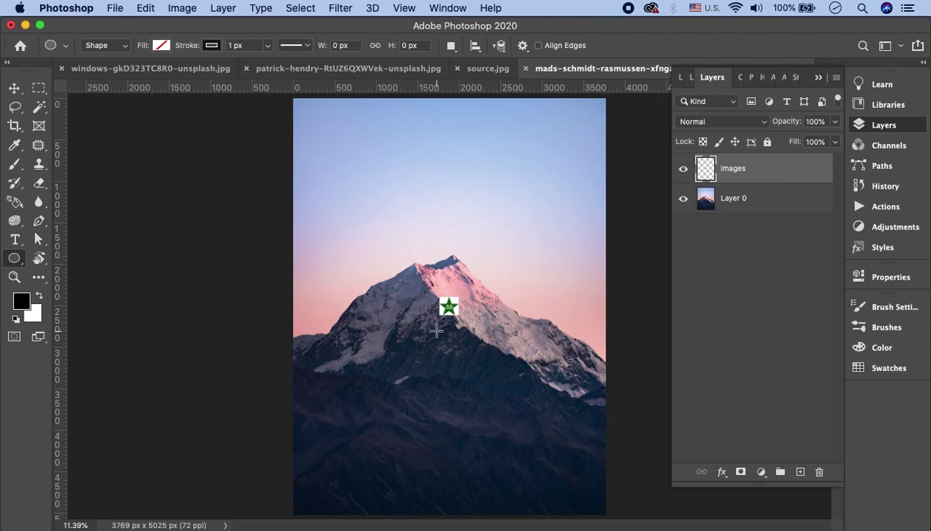
Shrink the star to about a third of its size, then enlarge it to fill the canvas.
key("ctrl+t")
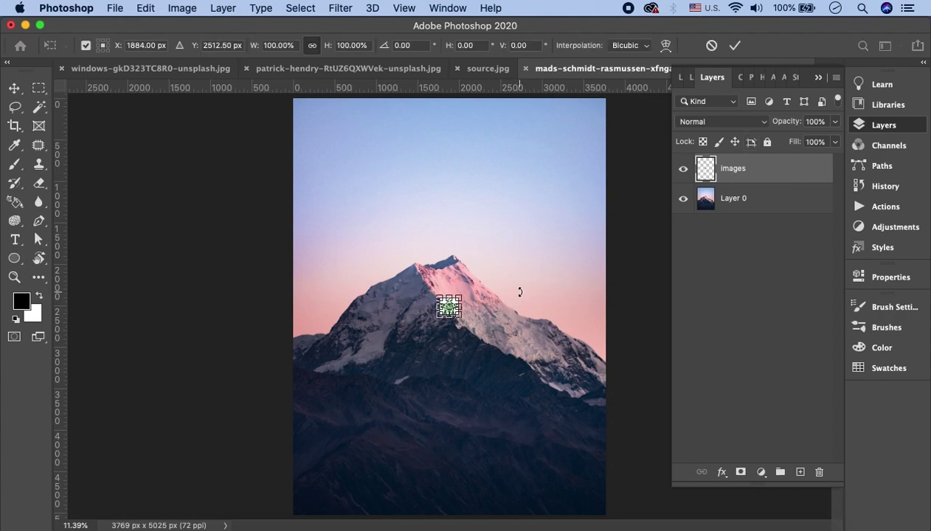
scroll(449, 306, "up", 2)
scroll(449, 306, "down", 1)
scroll(449, 306, "up", 3)
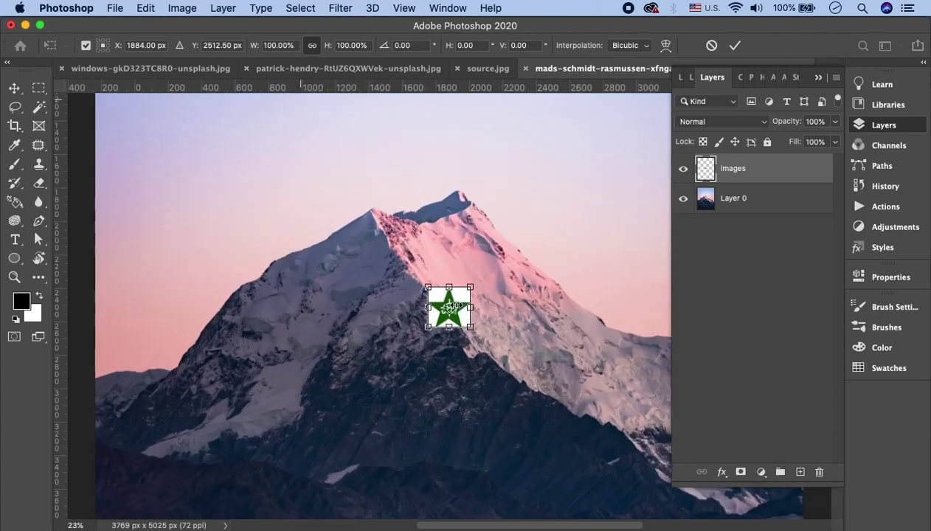
scroll(458, 295, "up", 2)
left_click_drag(473, 284, 460, 296)
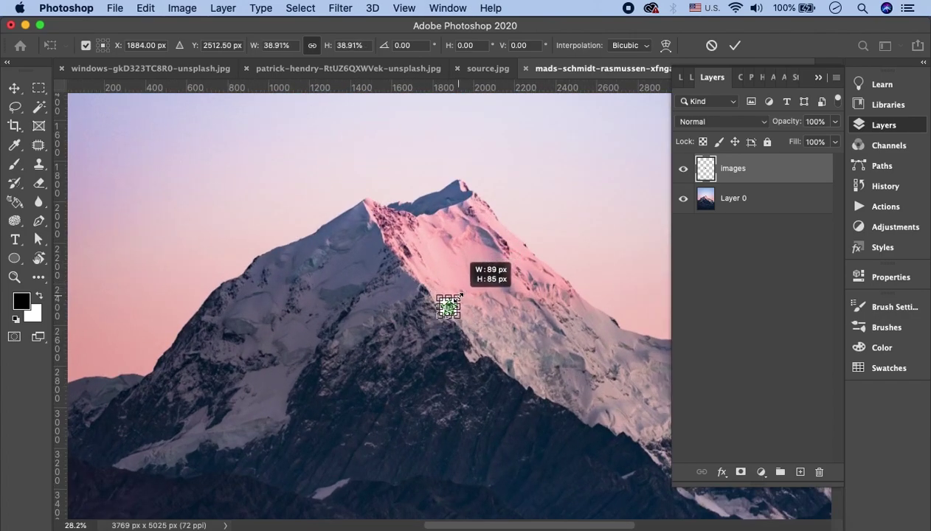
left_click(735, 45)
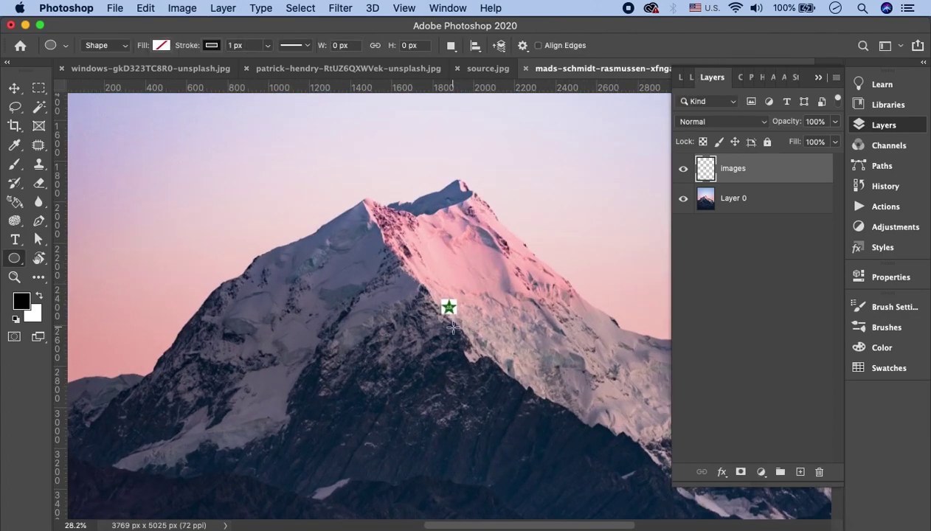
key("ctrl+t")
scroll(454, 310, "down", 2)
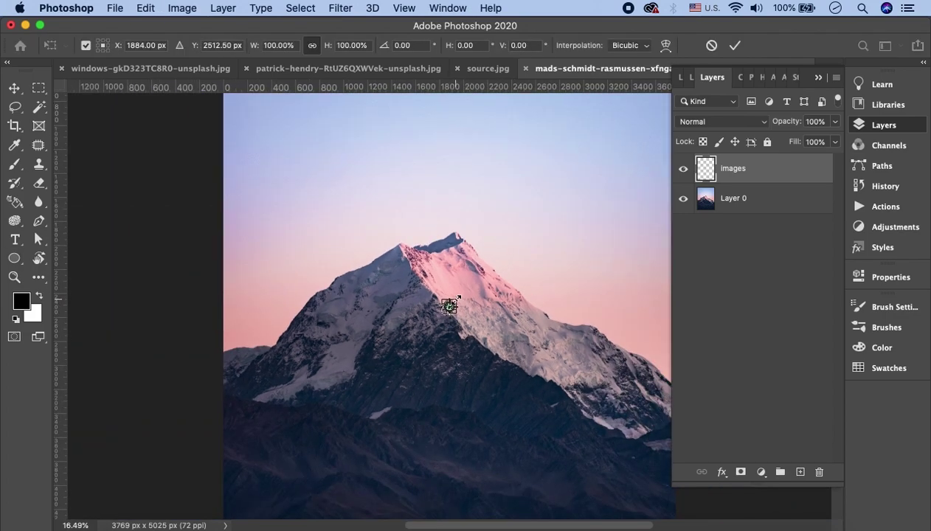
left_click_drag(458, 297, 660, 113)
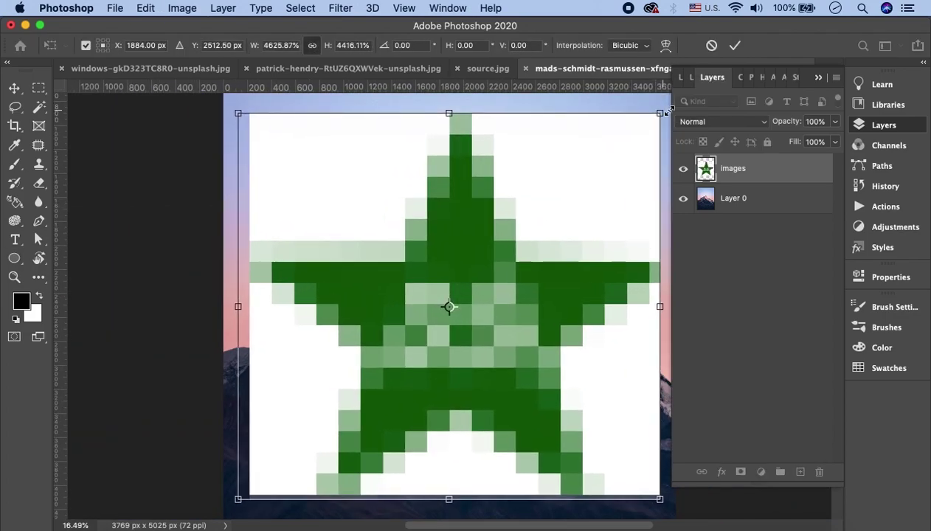
left_click(737, 45)
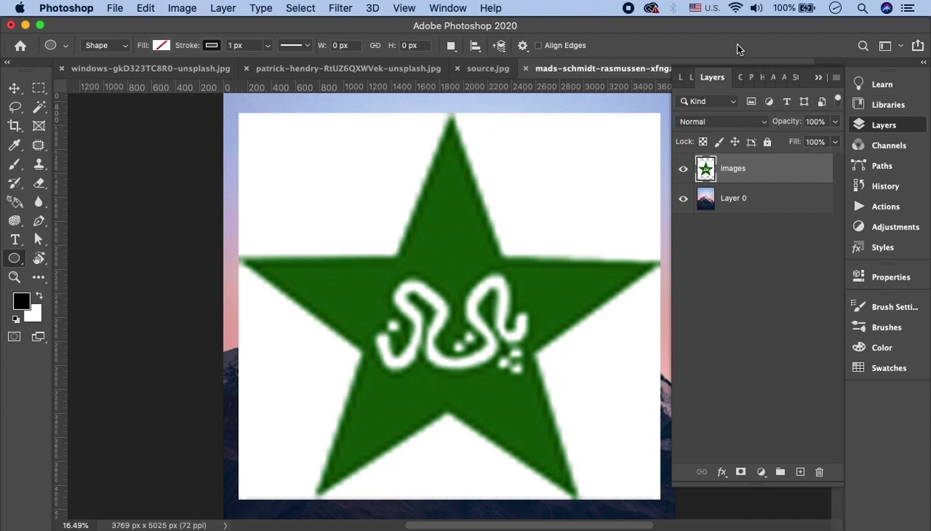
Resize the star twice more, then delete the pixelated images layer.
key("ctrl+t")
mouse_move(654, 117)
left_mouse_down()
mouse_move(636, 146)
mouse_move(509, 259)
mouse_move(482, 270)
mouse_move(492, 275)
mouse_move(684, 101)
left_mouse_up()
left_click(735, 48)
key("ctrl+t")
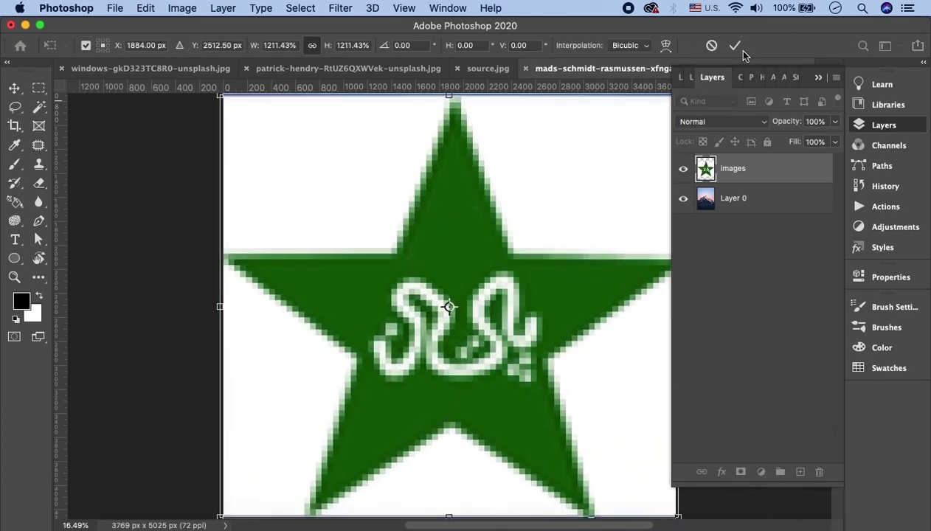
left_click(735, 46)
scroll(484, 257, "right", 5)
scroll(484, 257, "left", 3)
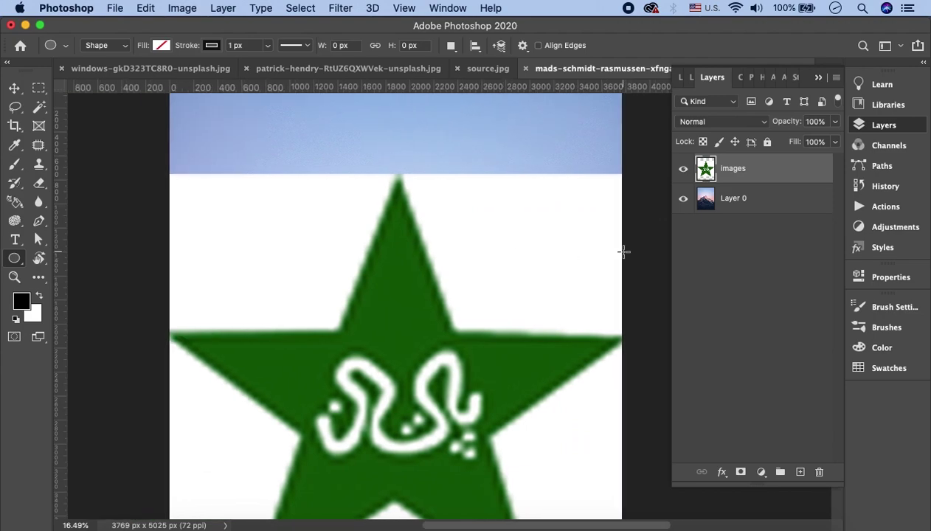
left_click(817, 472)
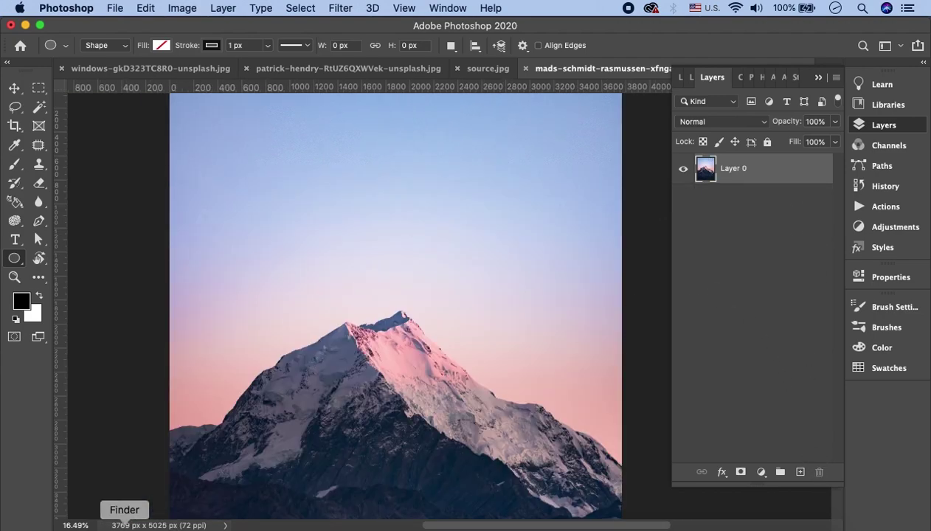
Place images.png onto the mountain photo again as a smart object.
left_click(125, 521)
left_click_drag(594, 313, 437, 159)
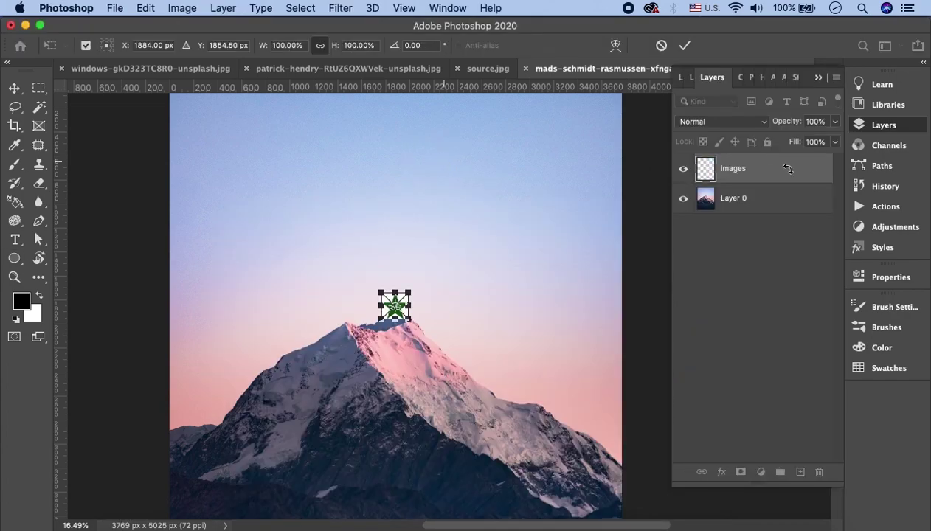
left_click(686, 45)
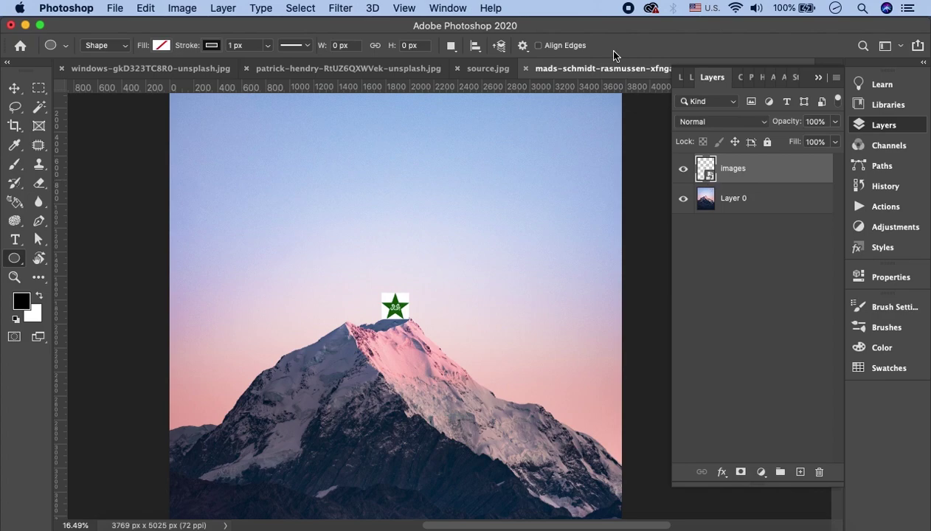
right_click(742, 171)
left_click(742, 255)
Scale the star logo up to about 1468% so it covers most of the photo.
key("super+t")
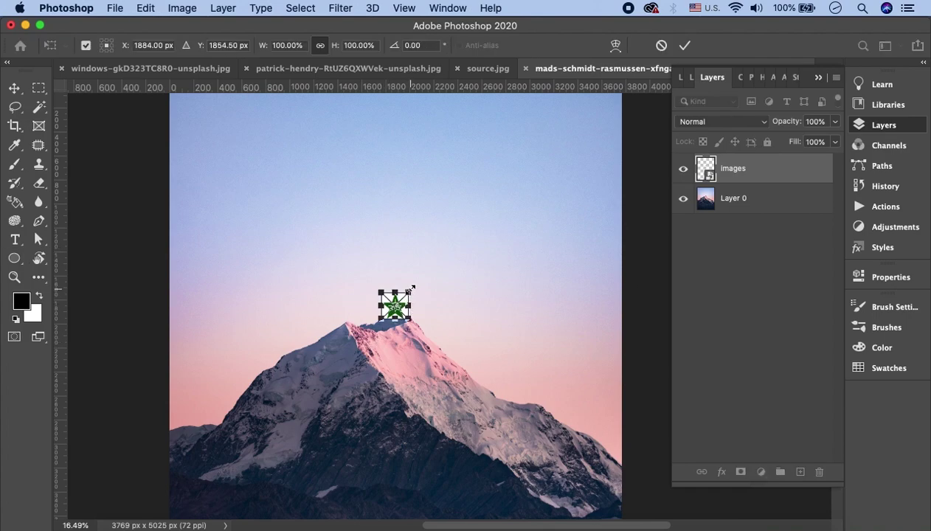
left_click_drag(412, 288, 597, 112)
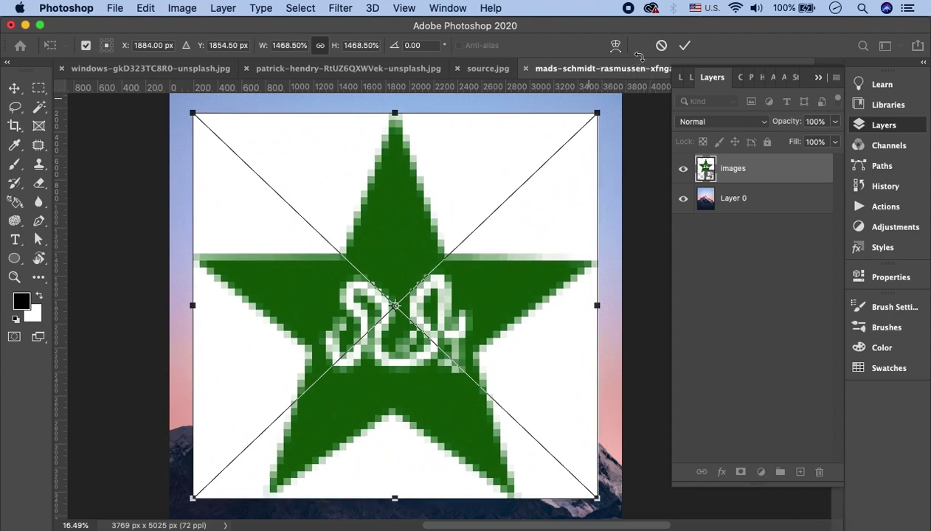
left_click(684, 47)
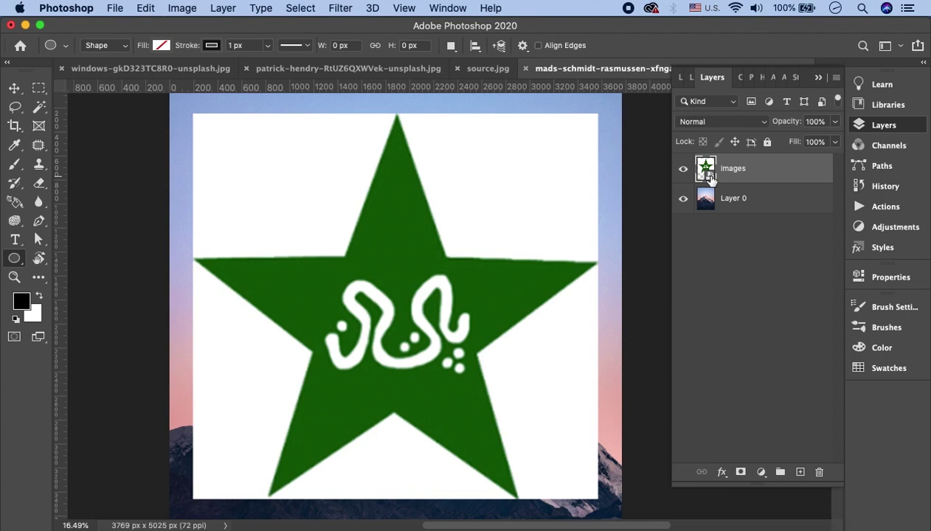
Open the images smart object and Quick-select its white background, including between the star's legs.
double_click(707, 168)
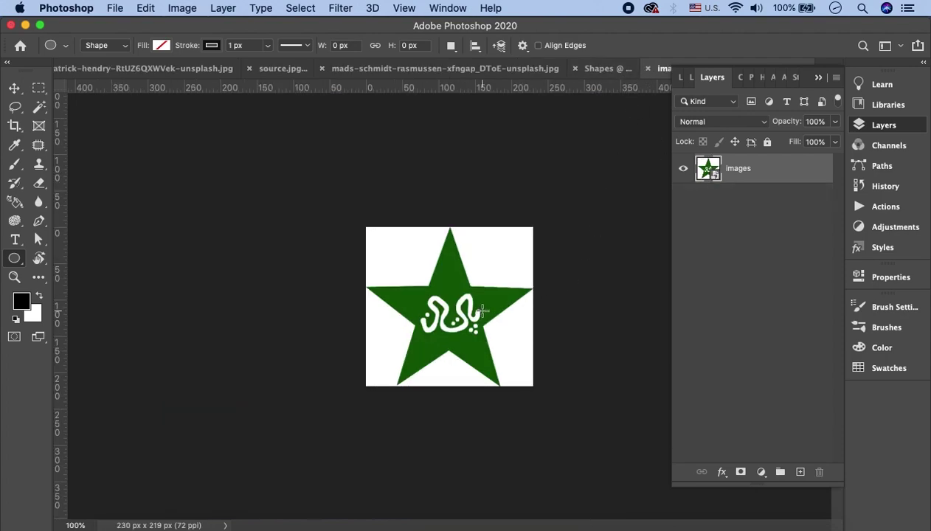
scroll(481, 311, "up", 3)
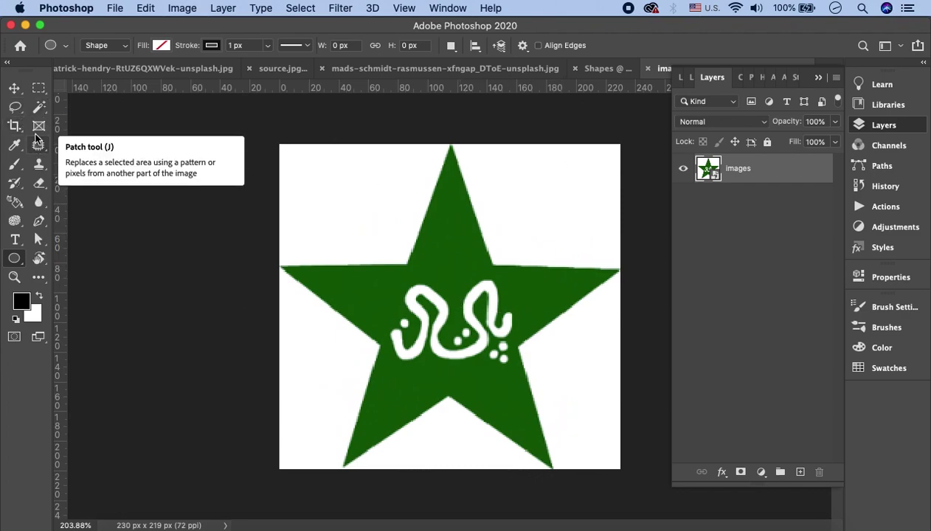
left_click(37, 117)
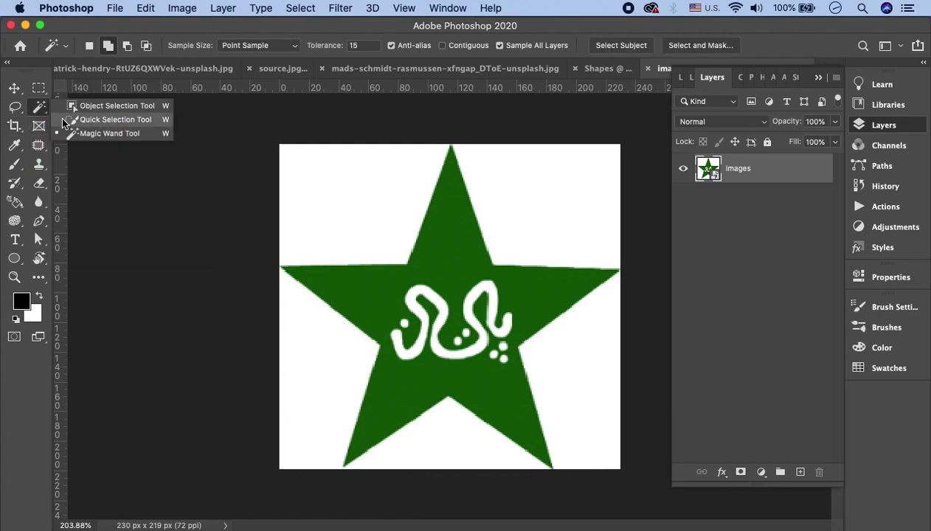
left_click_drag(37, 117, 65, 118)
key("bracketleft")
key("bracketleft")
key("bracketleft")
key("bracketleft")
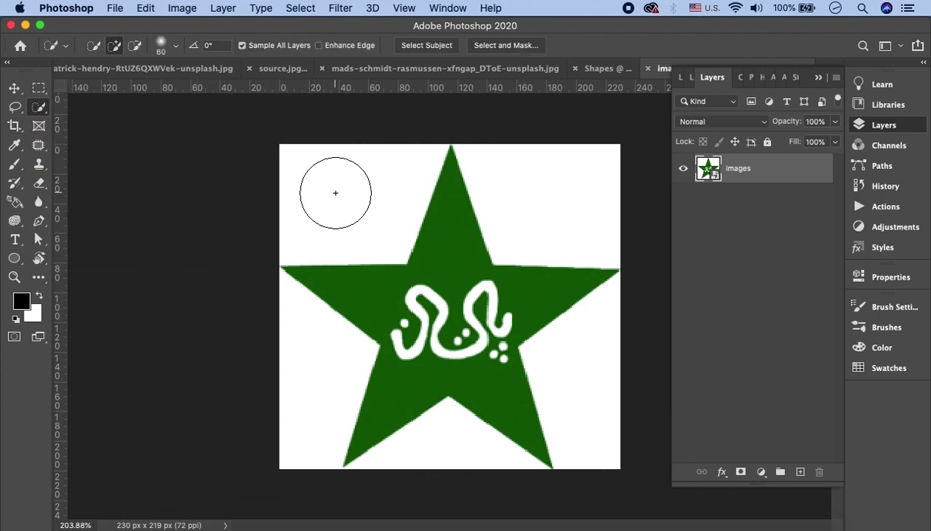
left_click(338, 197)
mouse_move(537, 193)
left_mouse_down()
mouse_move(586, 360)
mouse_move(387, 424)
mouse_move(315, 379)
mouse_move(449, 471)
left_mouse_up()
left_click(449, 466)
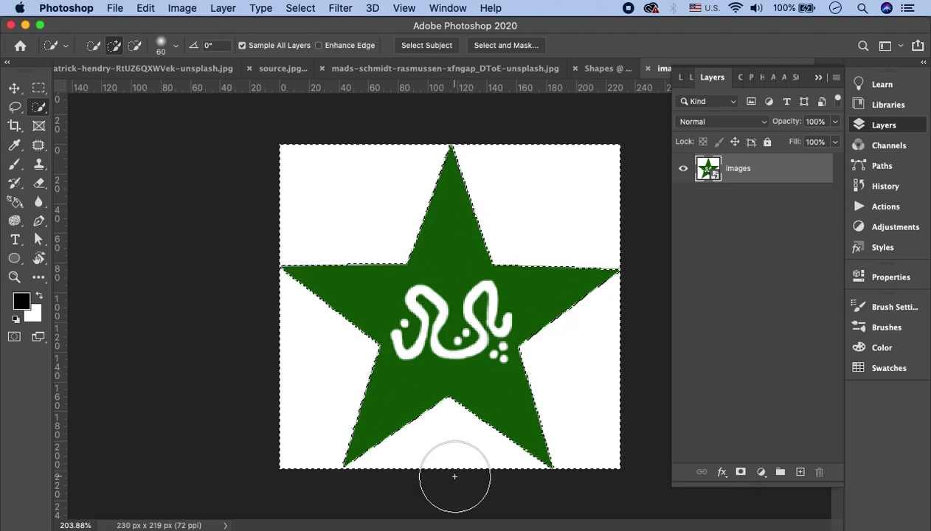
Invert the selection to the star and add a layer mask hiding the white background.
left_click(741, 473)
key("ctrl+z")
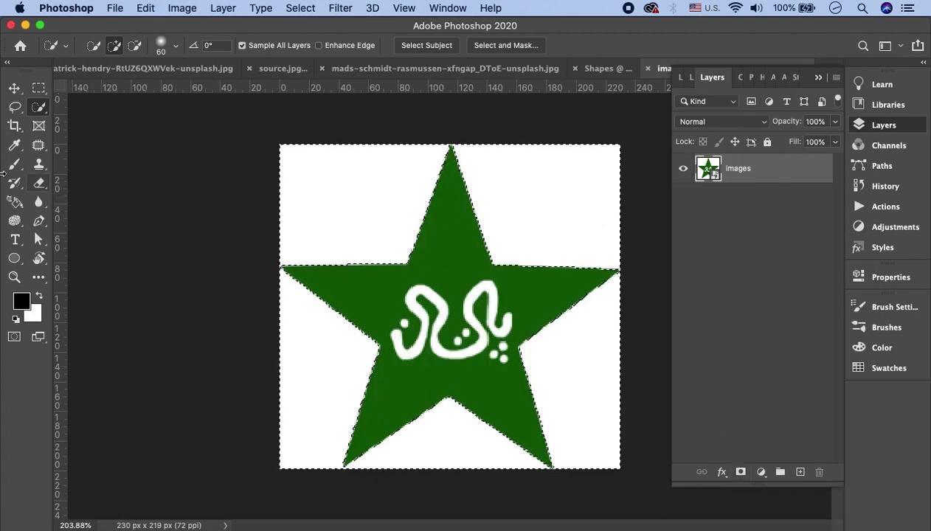
key("m")
right_click(363, 172)
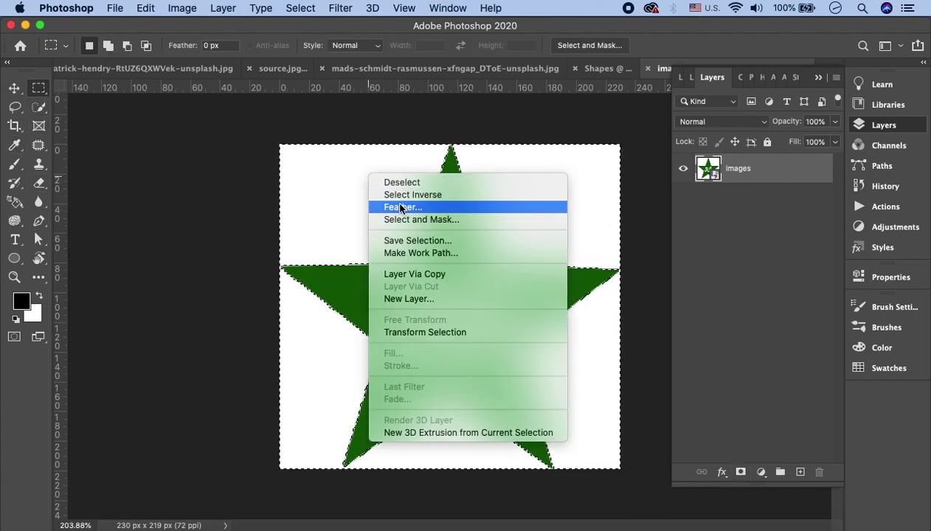
left_click(399, 197)
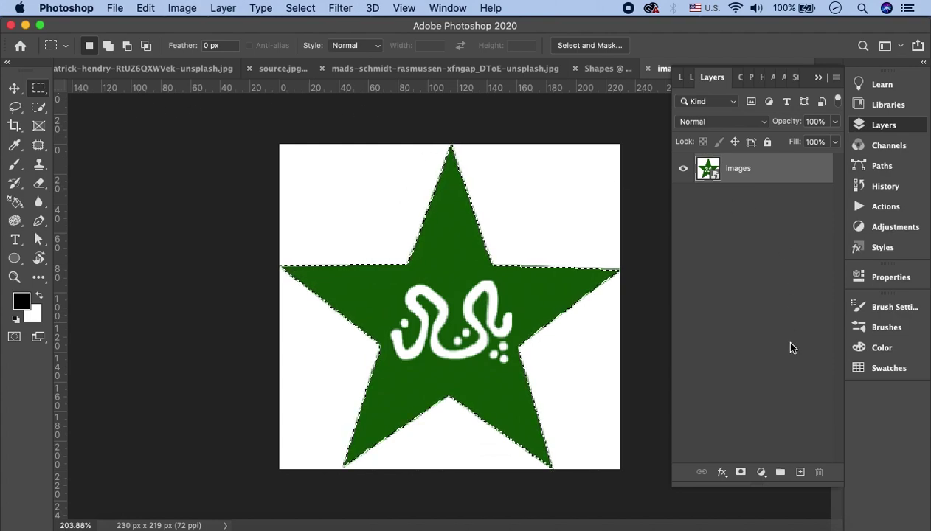
left_click(741, 472)
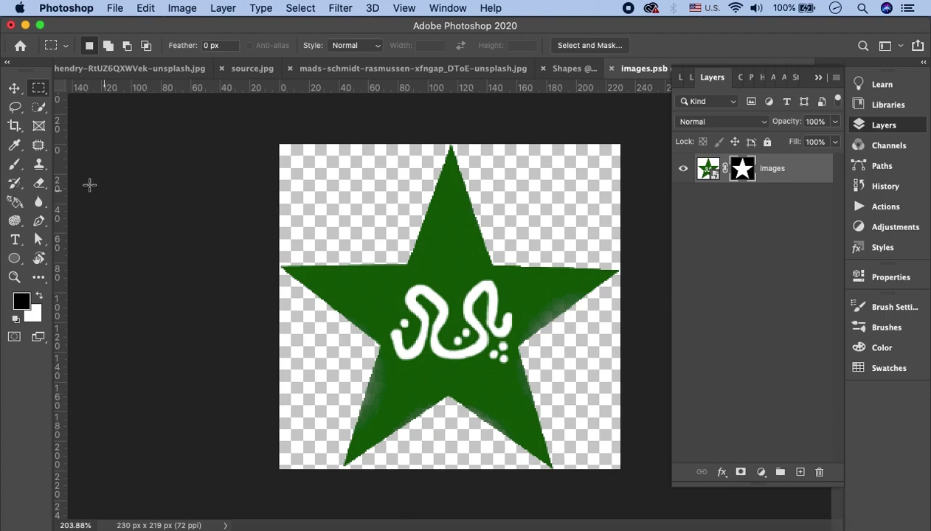
Set up a 20 px brush on the mask and swap the foreground and background colours.
left_click(15, 164)
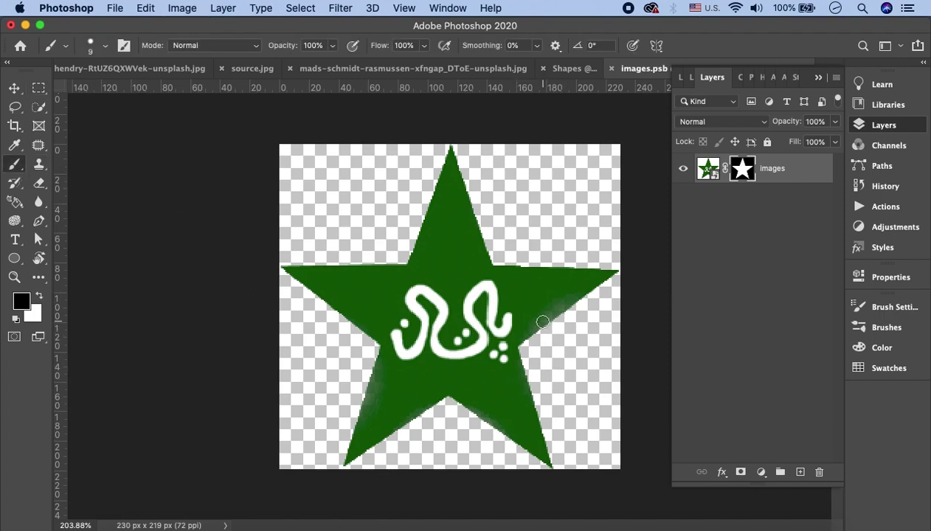
key("bracketright")
key("bracketright")
left_click_drag(539, 322, 574, 303)
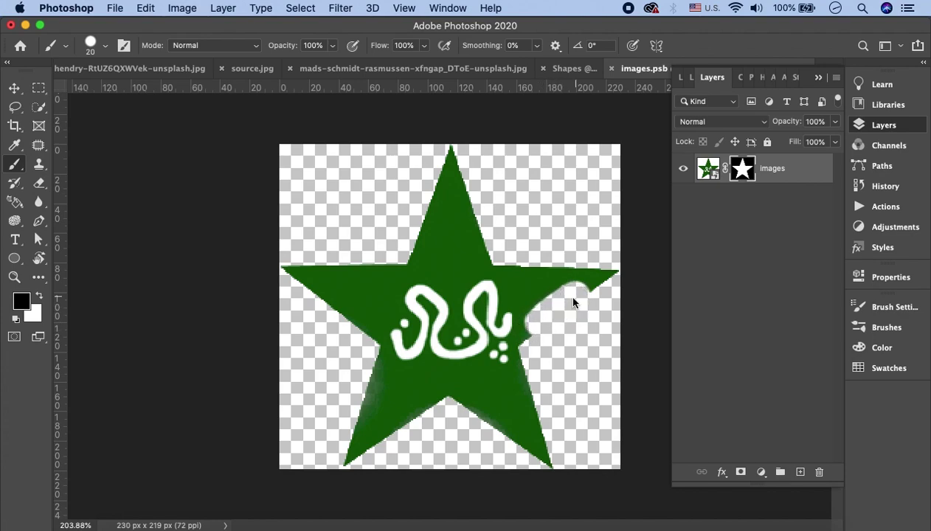
key("ctrl+z")
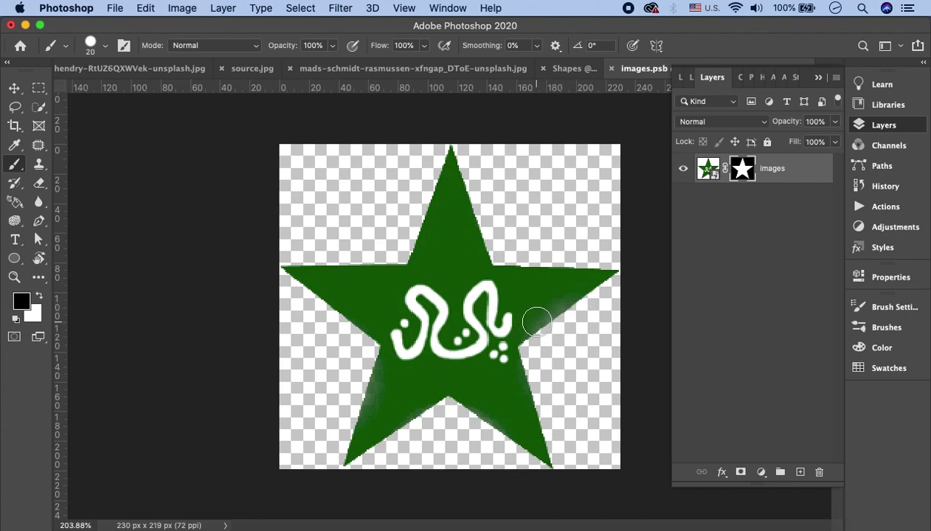
key("x")
scroll(590, 312, "up", 5)
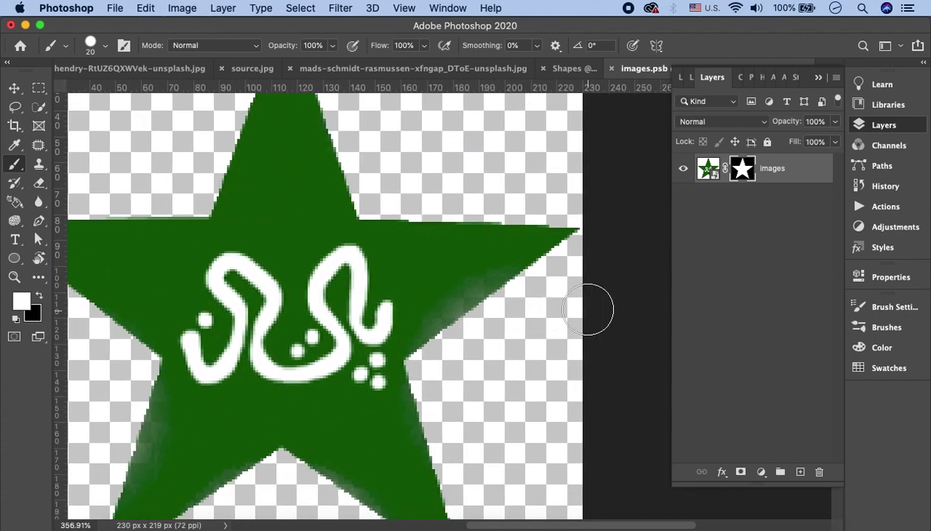
Load the mask as a selection and paint out the light fringes along the star's edges.
left_click(744, 172, "alt")
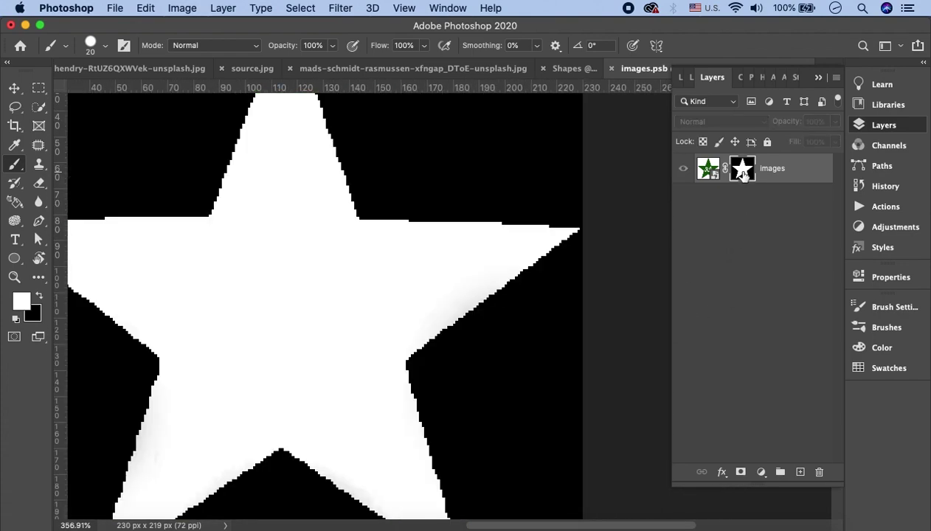
left_click(743, 172, "alt")
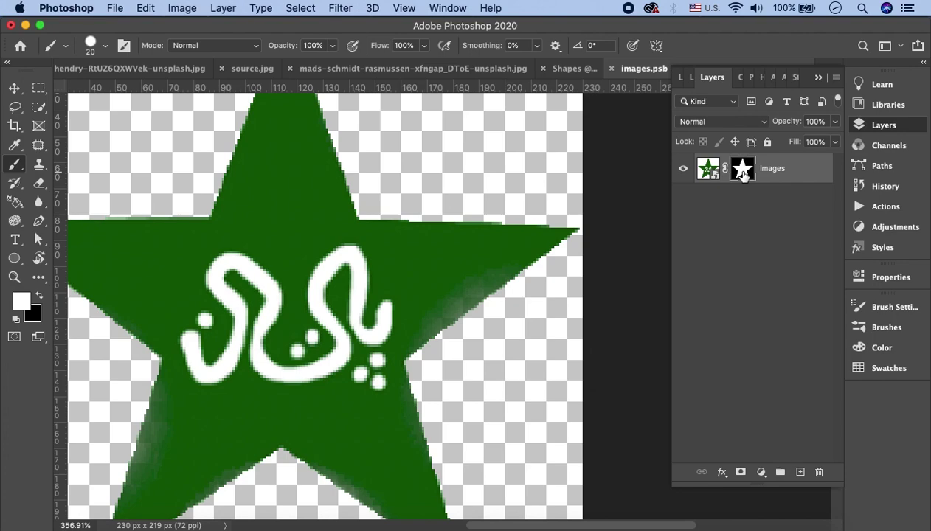
left_click(744, 172, "super")
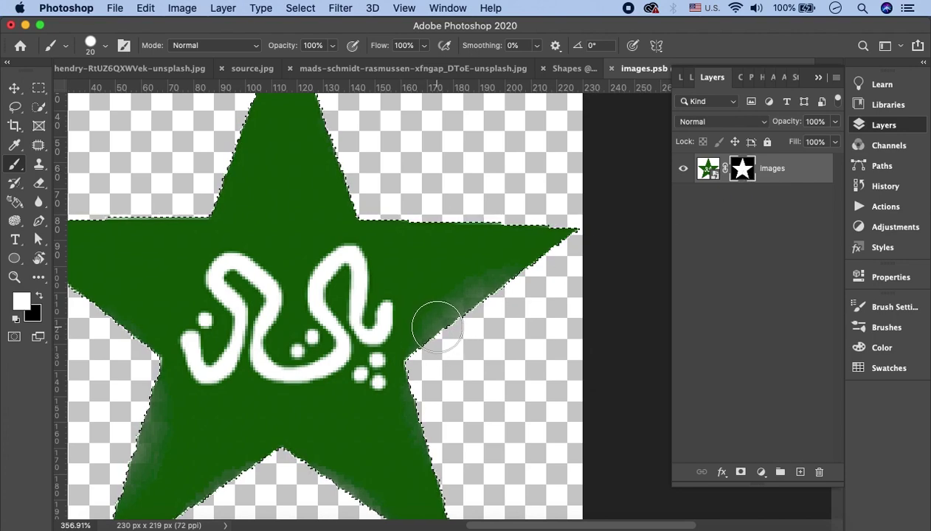
left_click_drag(438, 327, 534, 252)
mouse_move(171, 395)
left_mouse_down()
mouse_move(135, 461)
mouse_move(243, 461)
mouse_move(357, 478)
left_mouse_up()
left_click_drag(339, 148, 319, 110)
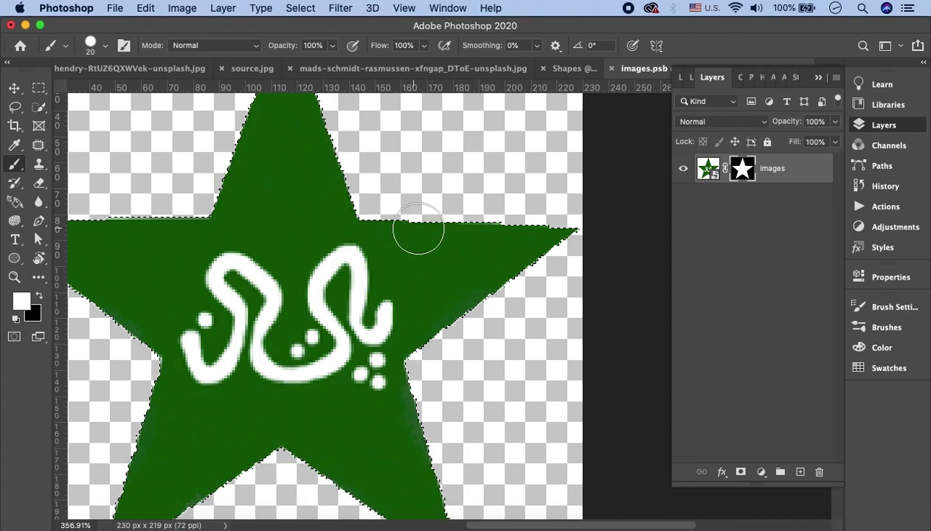
scroll(419, 230, "down", 2)
scroll(395, 218, "down", 2)
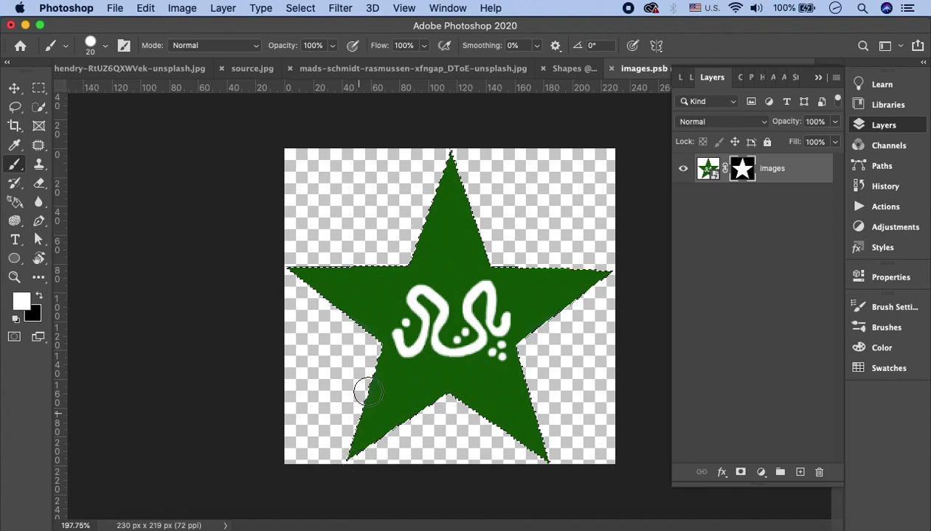
scroll(517, 264, "down", 2)
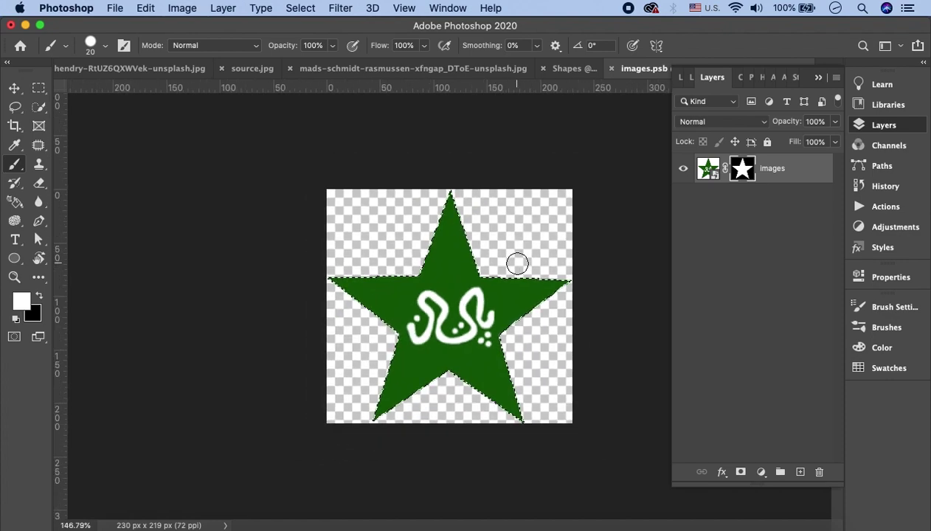
Save the edited star logo and return to the mountain photo document.
left_click(118, 8)
left_click(222, 160)
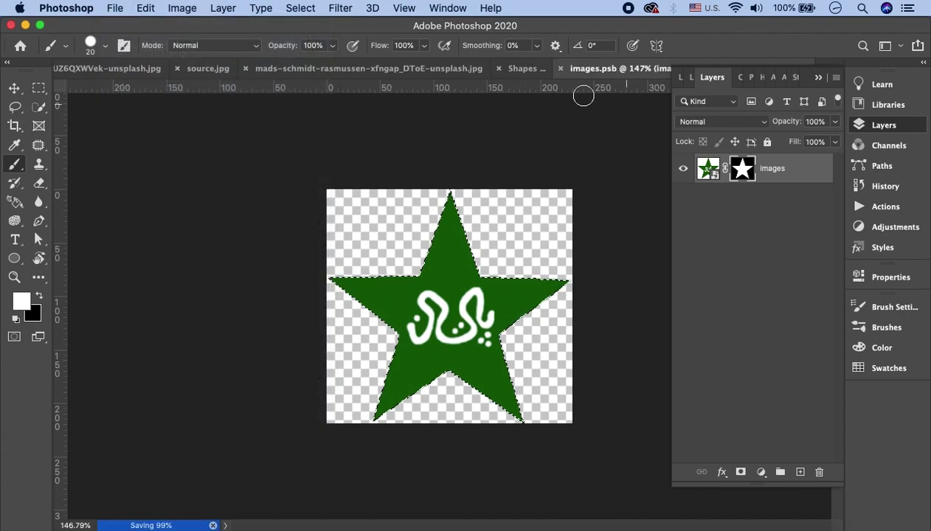
left_click(489, 73)
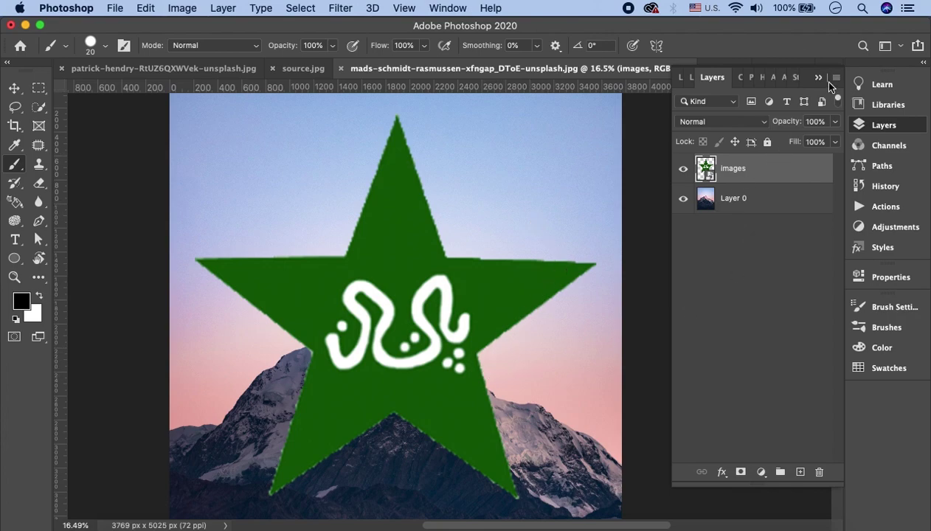
Shrink the star layer to about 260% and place it in the photo's top-right corner.
left_click(886, 124)
key("super+t")
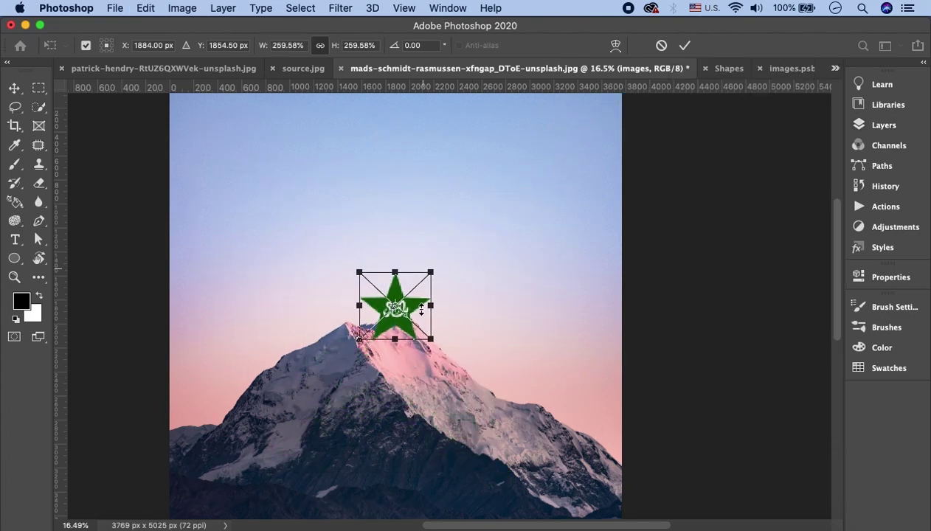
mouse_move(596, 113)
left_mouse_down()
mouse_move(427, 343)
mouse_move(575, 180)
left_mouse_up()
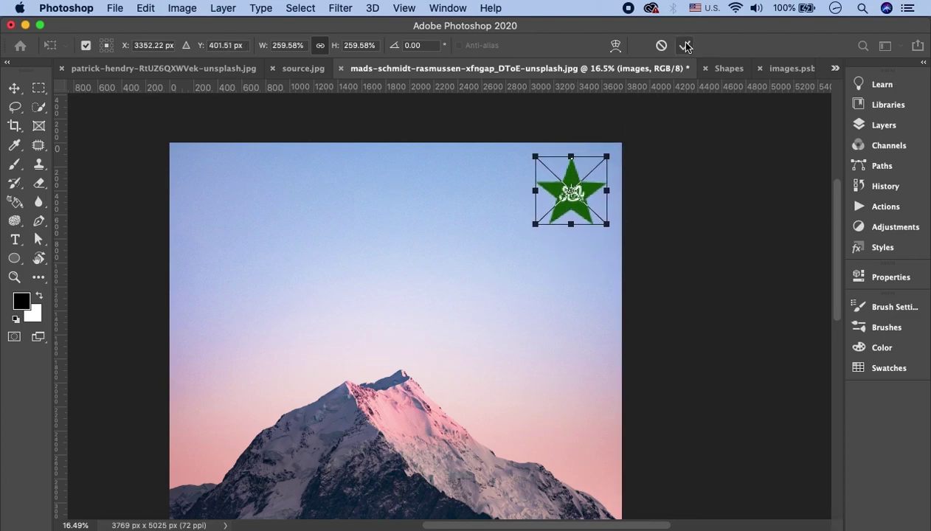
left_click(686, 45)
scroll(637, 287, "down", 3)
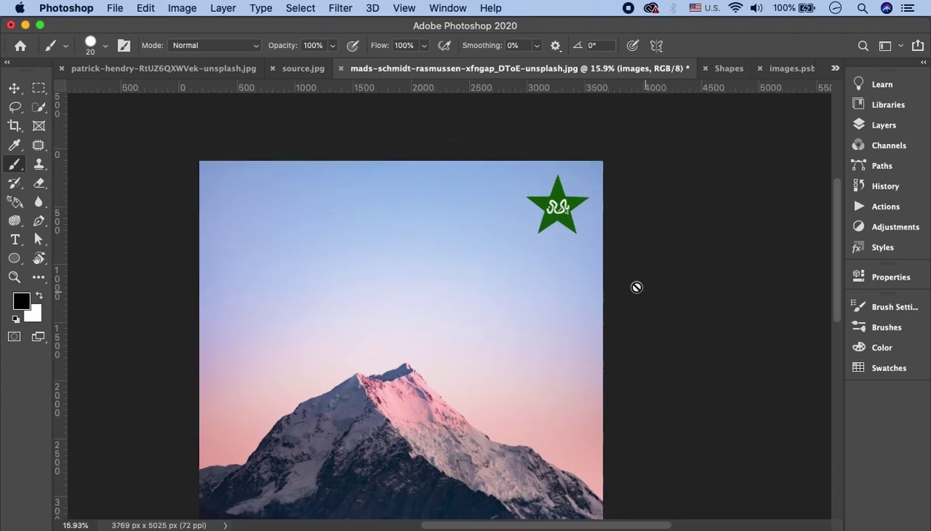